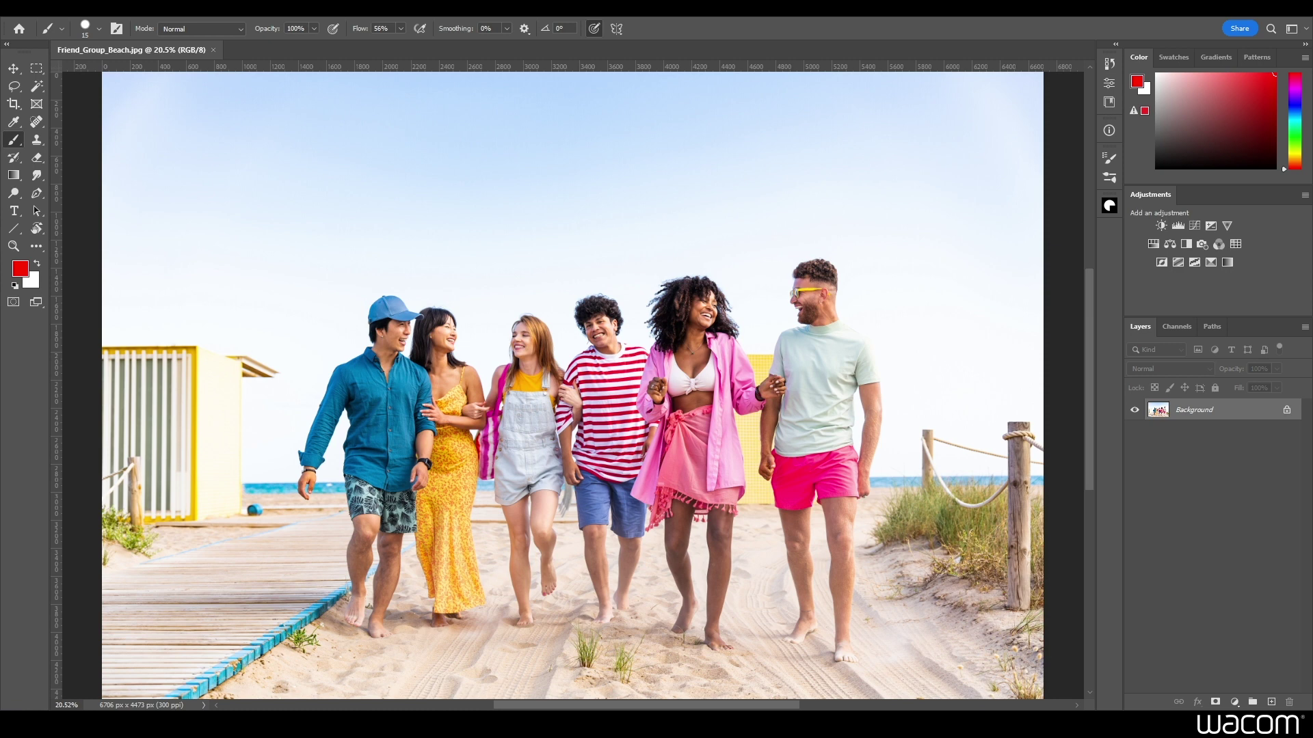
# Step: Duplicate the Background layer within the Friend_Group_Beach.jpg document
pyautogui.rightClick(1184, 419)
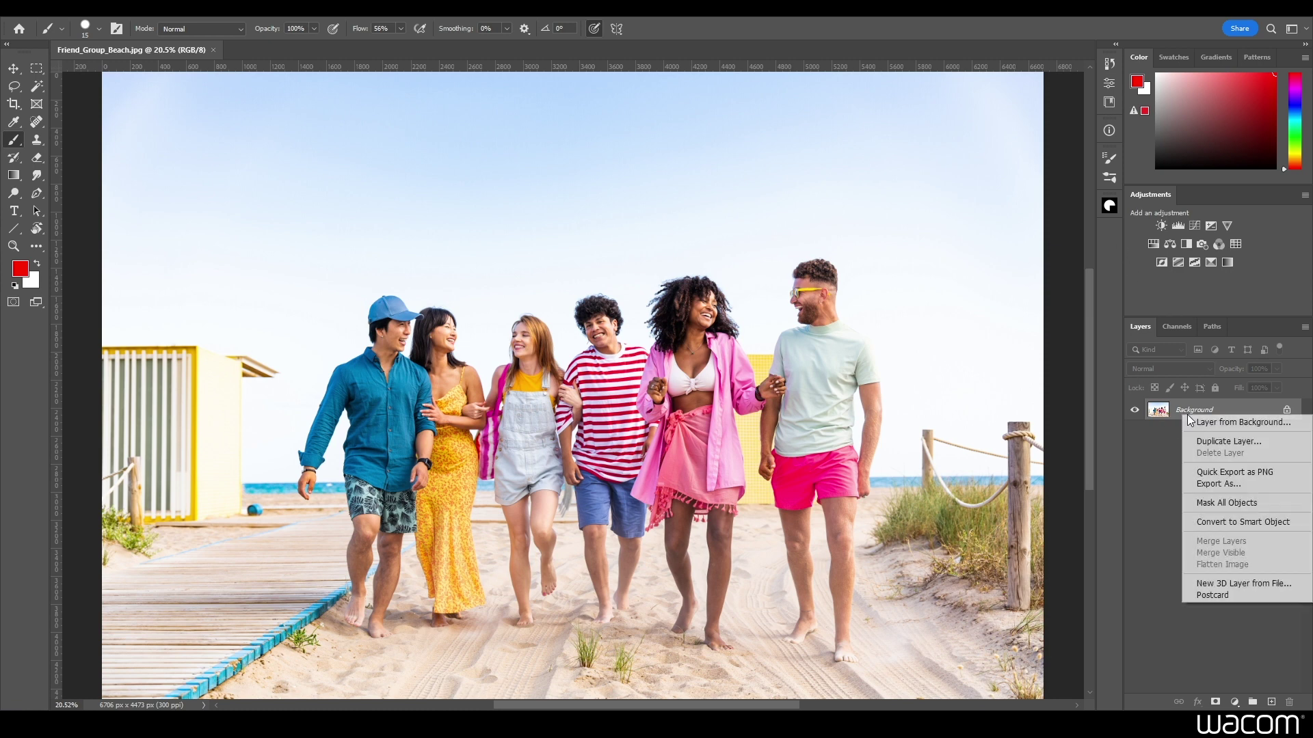
pyautogui.click(1206, 446)
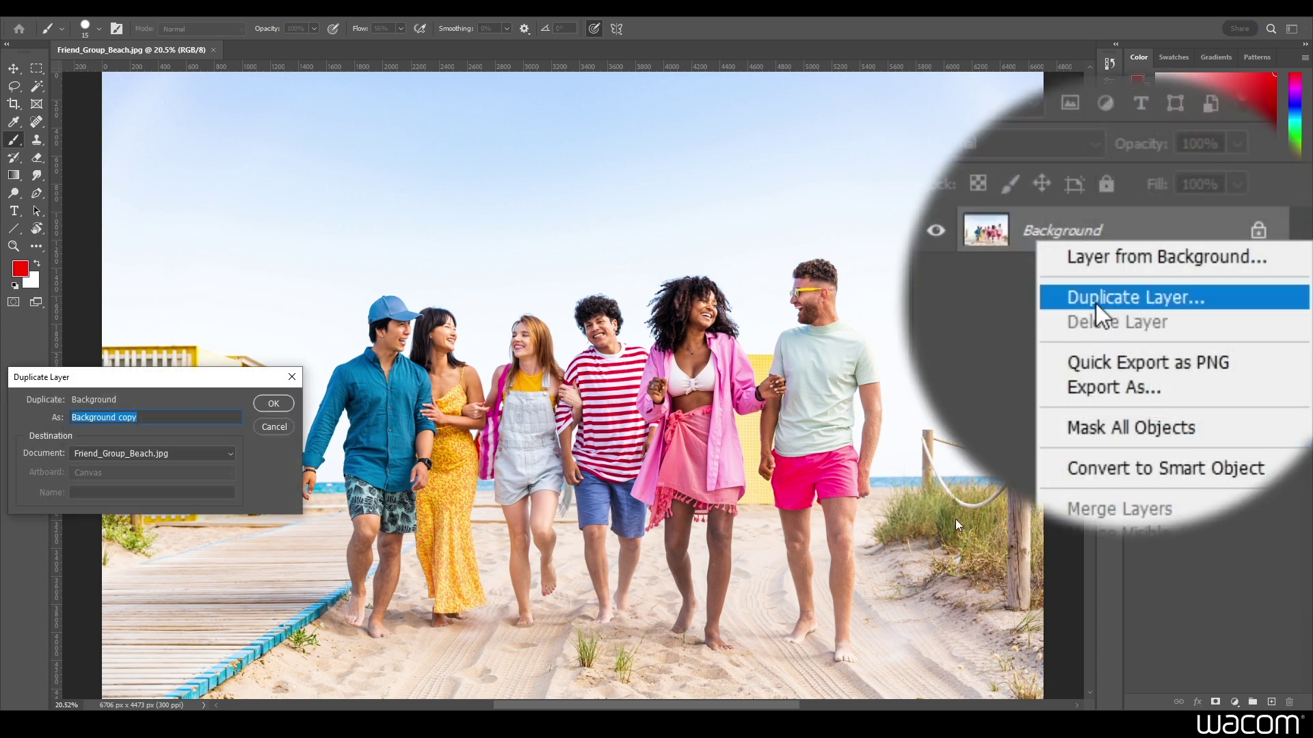
pyautogui.click(280, 410)
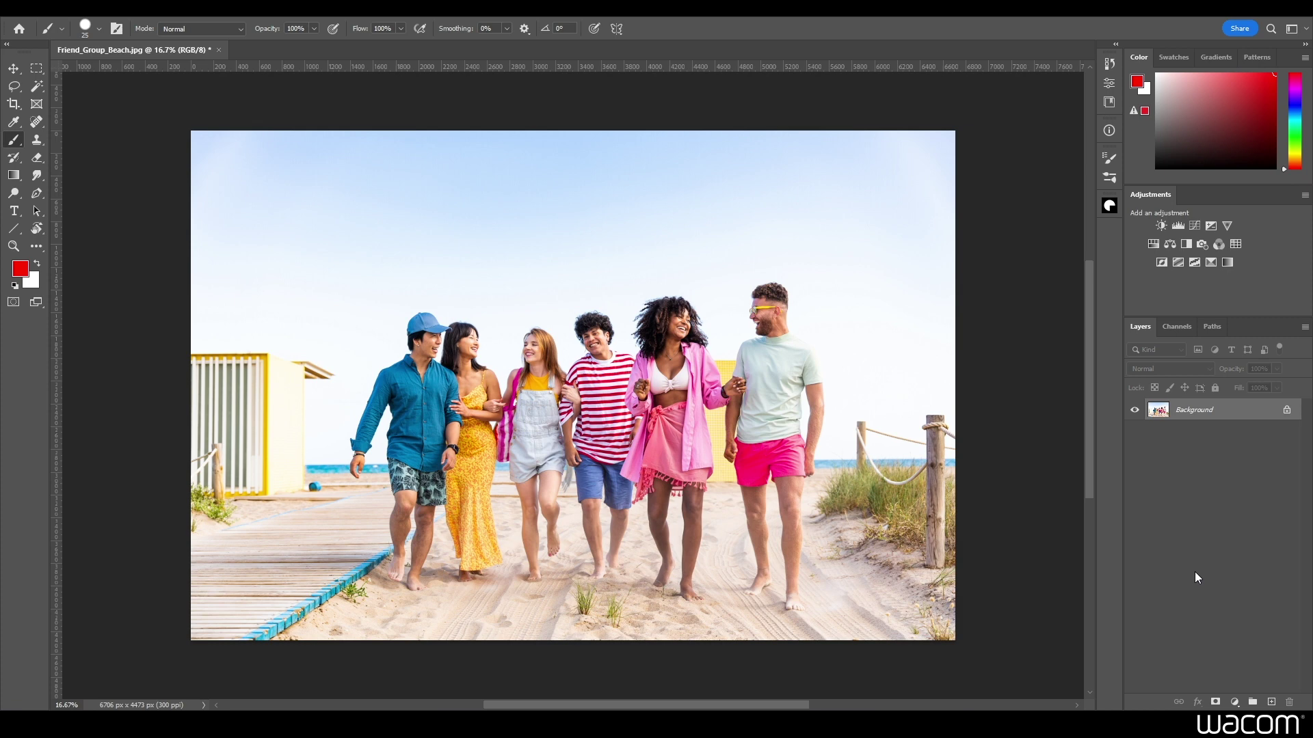
# Step: Marquee-select the left half of the photo up to the striped-shirt man and copy it to a new layer
pyautogui.click(40, 68)
pyautogui.moveTo(151, 109); pyautogui.dragTo(589, 651)
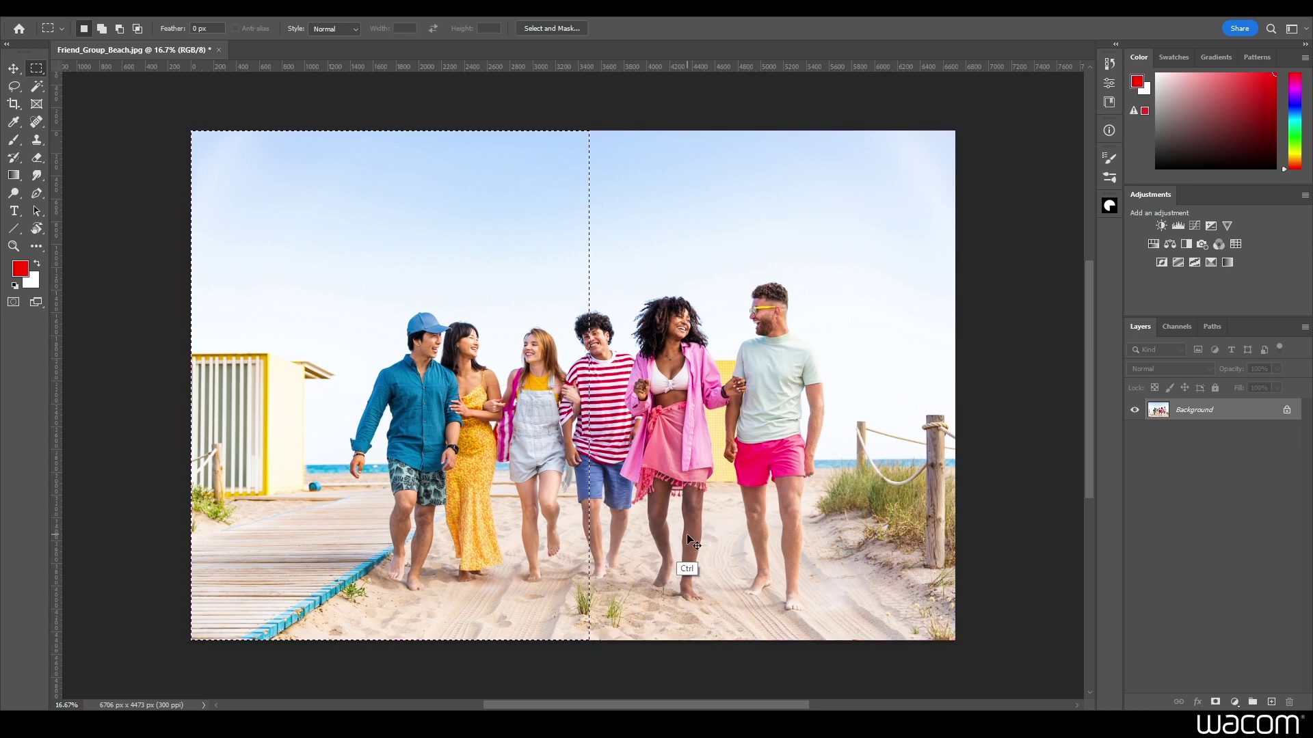
pyautogui.hotkey('ctrl', 'j')
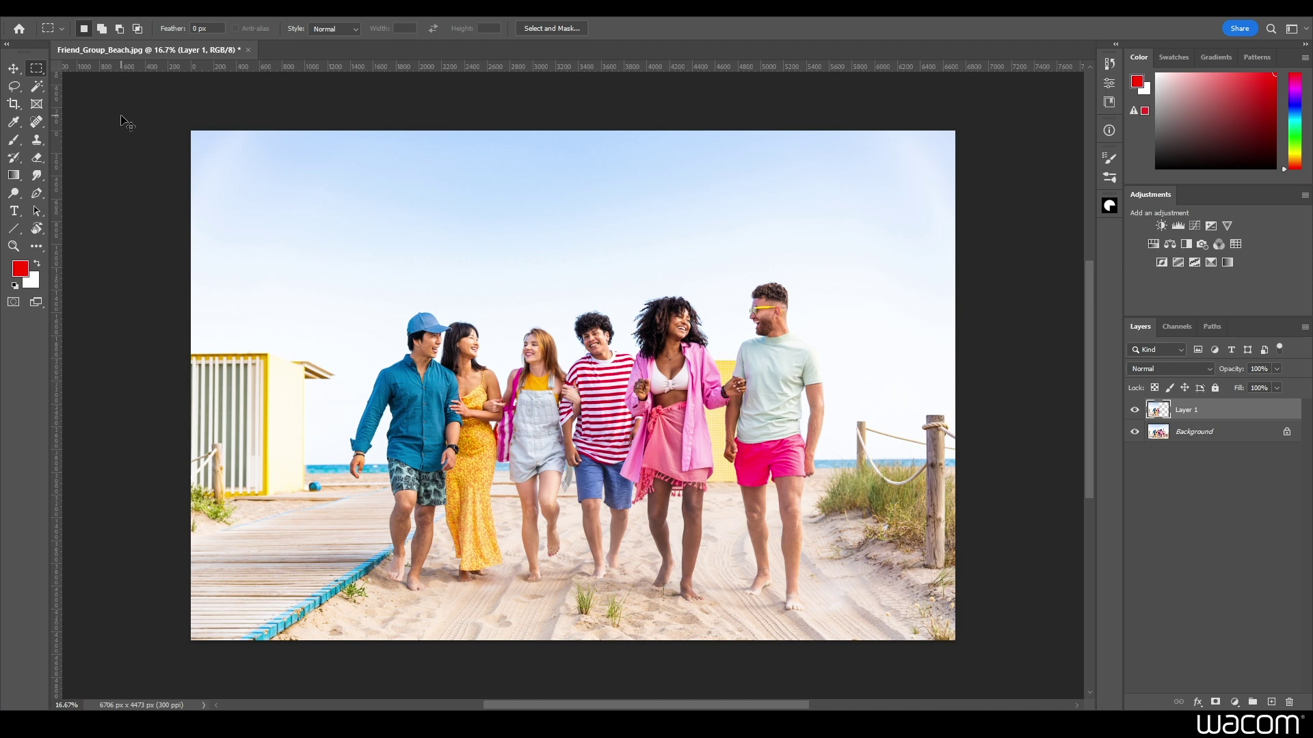
# Step: Scale the copied left half up to about 110% and shift it slightly right and down toward the pink-shirt woman
pyautogui.hotkey('ctrl', 't')
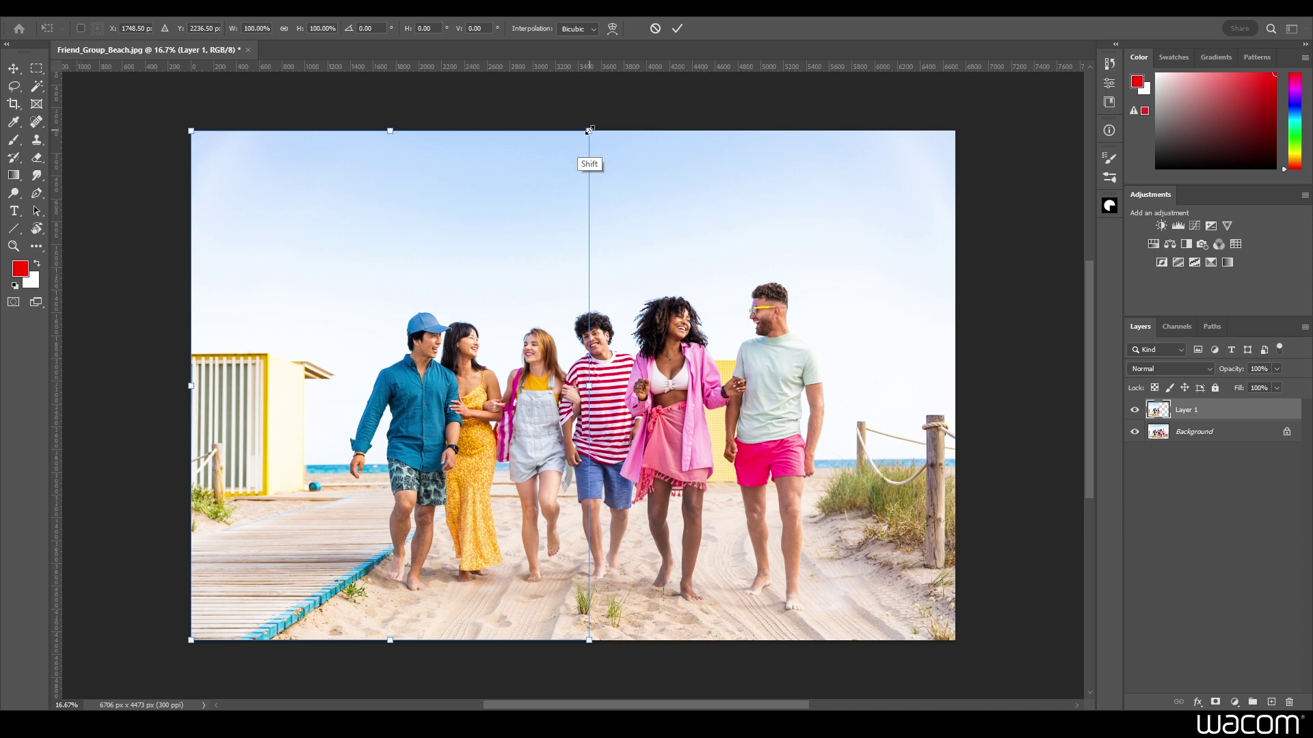
pyautogui.moveTo(596, 134); pyautogui.dragTo(653, 94)
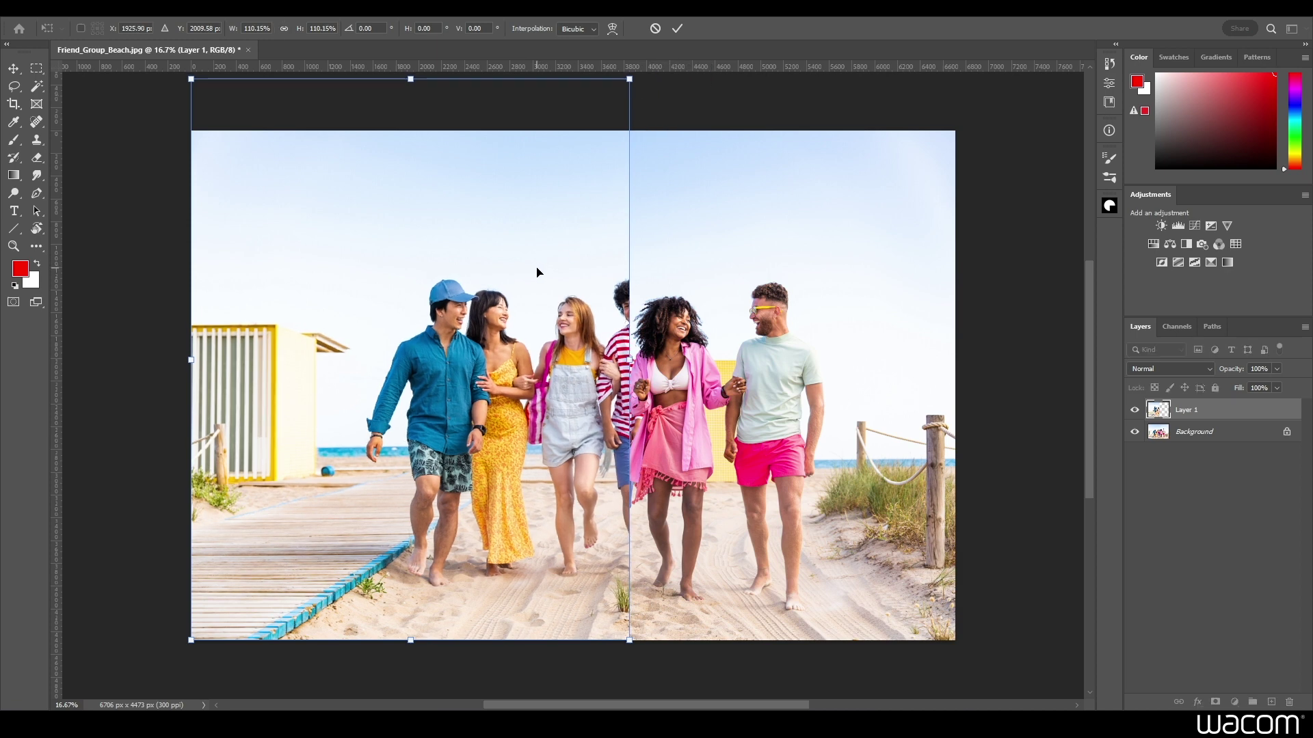
pyautogui.moveTo(552, 280); pyautogui.dragTo(569, 293)
pyautogui.press('Return')
pyautogui.hotkey('ctrl', '0')
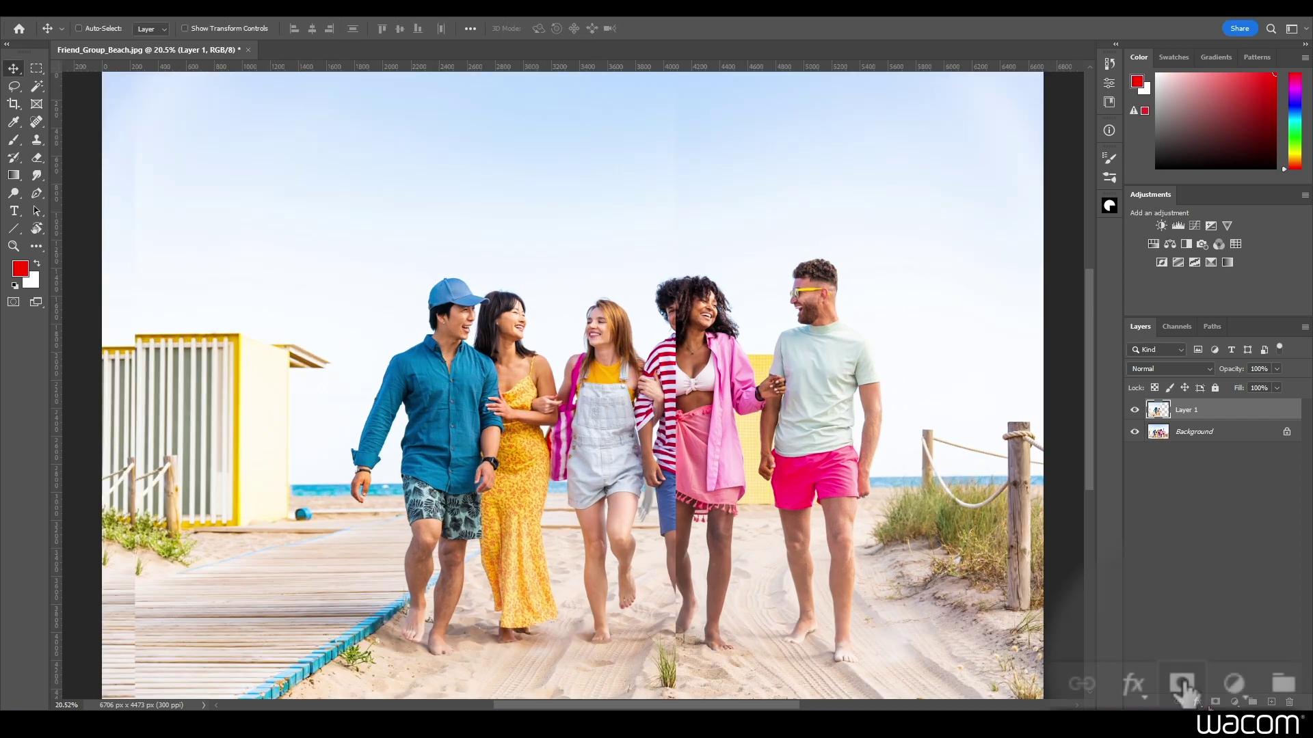
# Step: Add a layer mask to the enlarged left-half layer and set the Brush tool to paint with black
pyautogui.click(1216, 705)
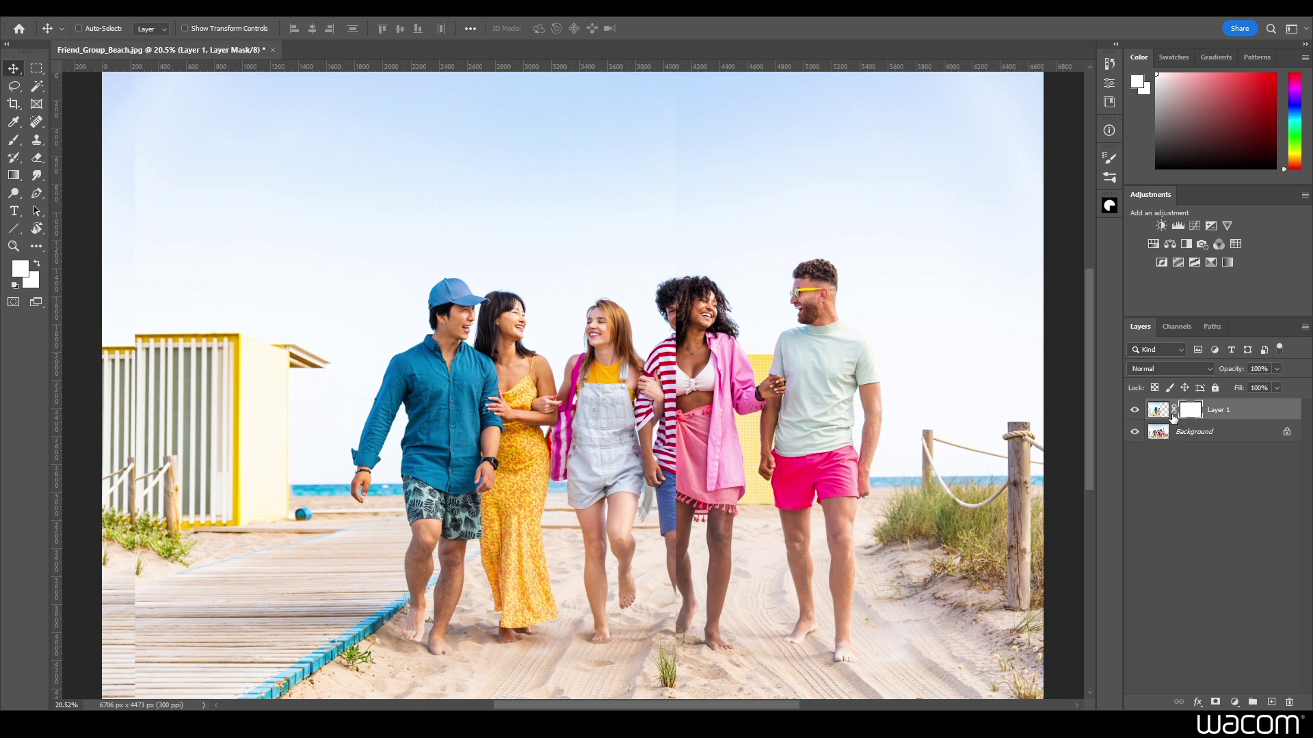
pyautogui.click(13, 140)
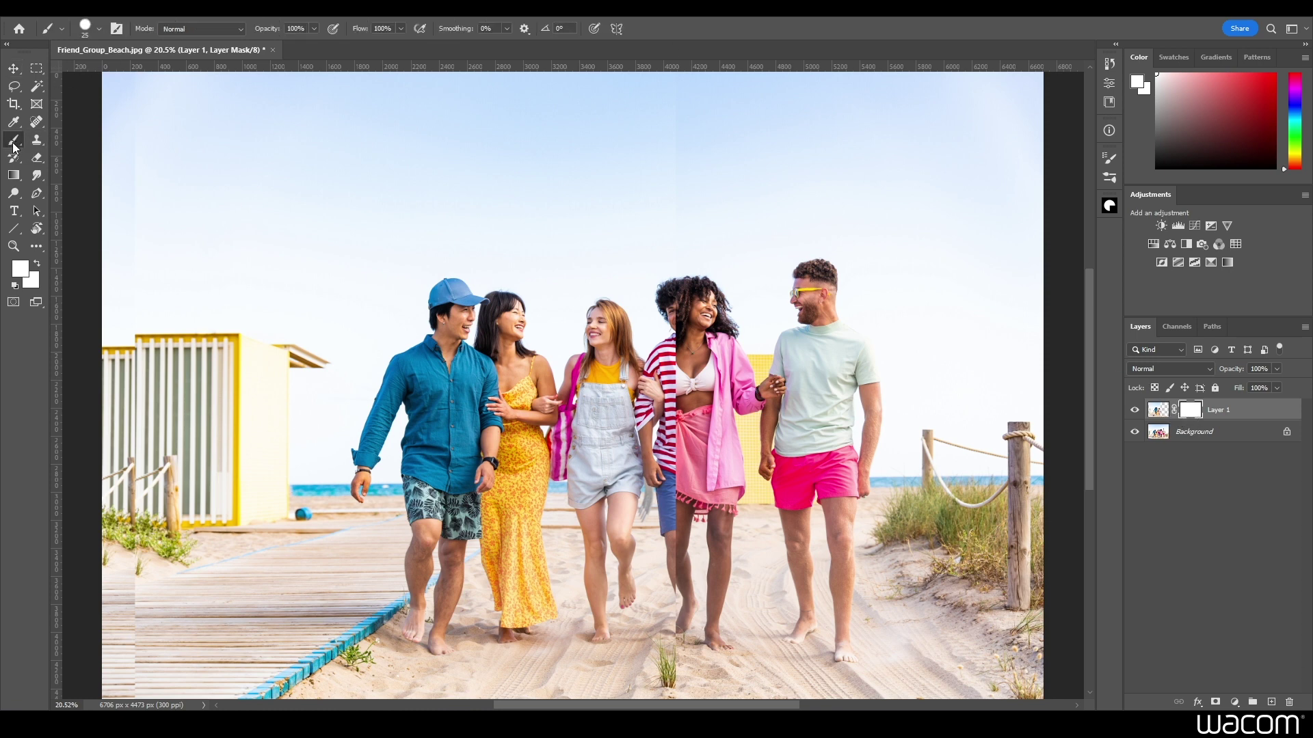
pyautogui.click(15, 285)
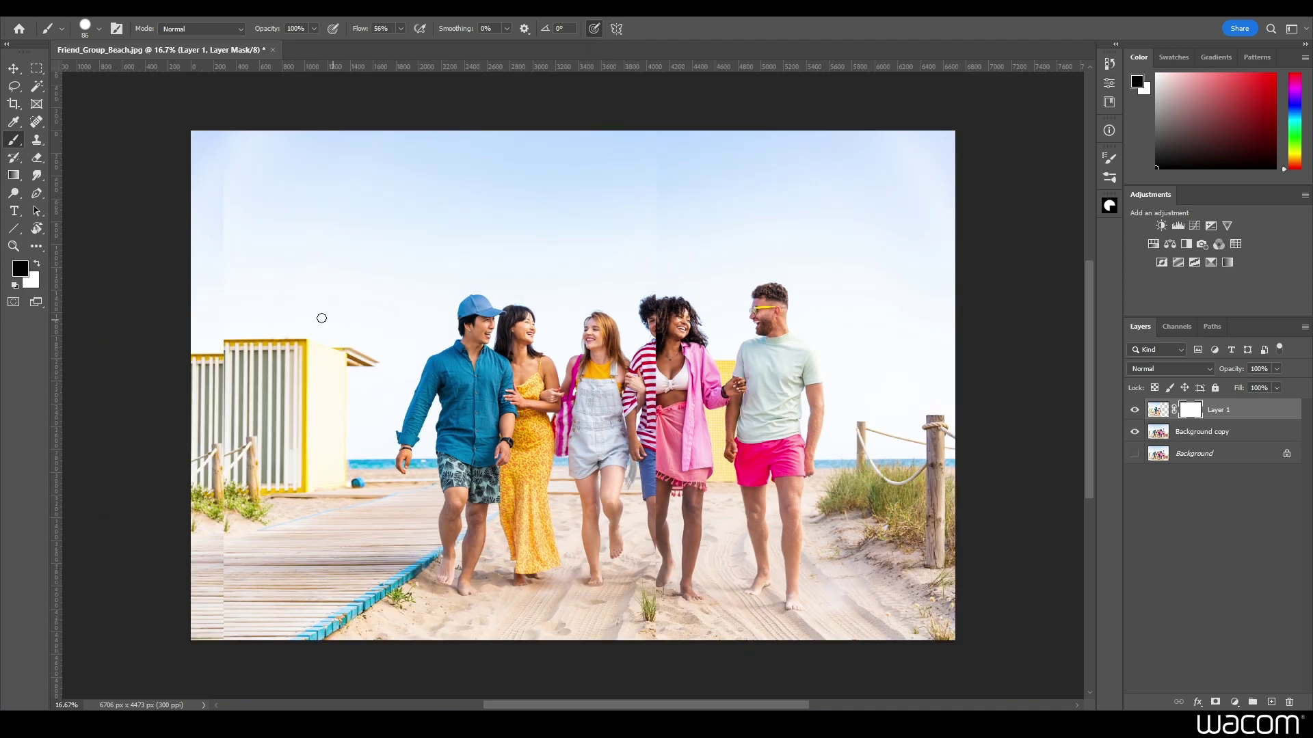
# Step: Paint black on the mask with a soft brush over the striped-shirt man to reveal the woman in pink
pyautogui.click(13, 247)
pyautogui.moveTo(565, 277); pyautogui.dragTo(719, 553)
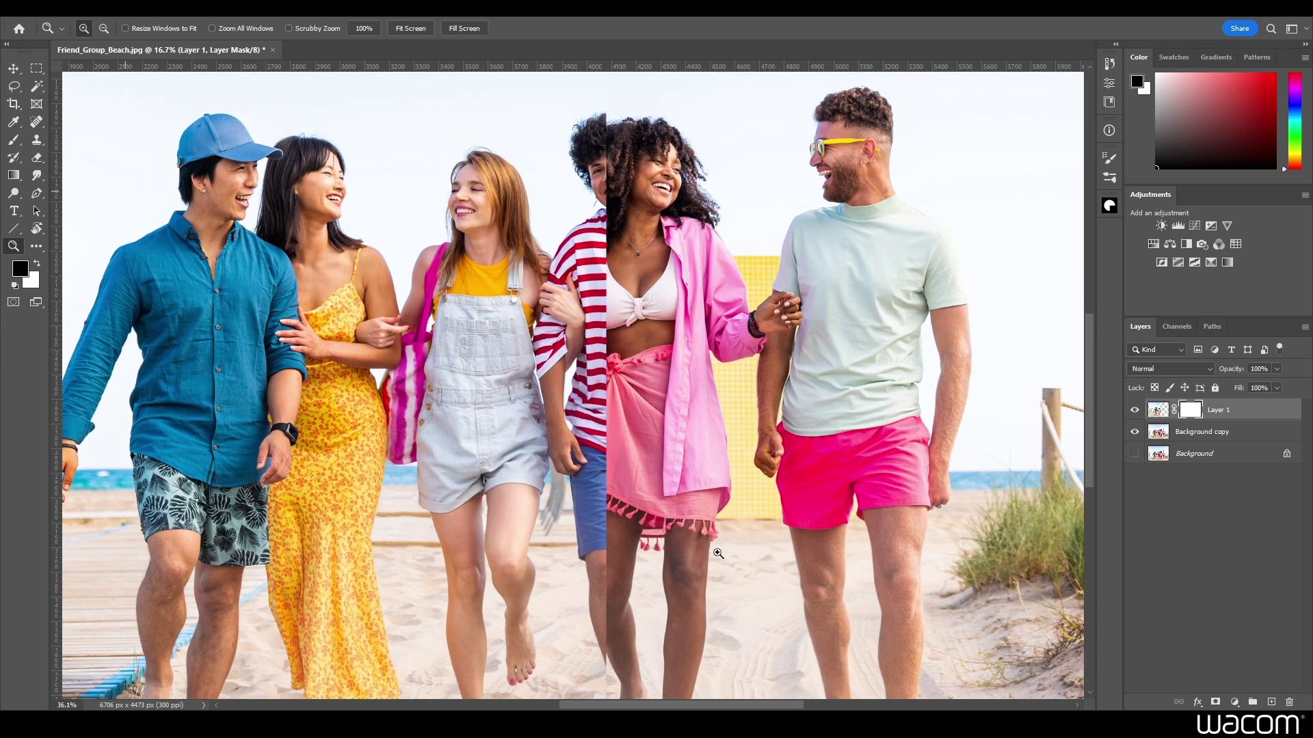
pyautogui.press('b')
pyautogui.click(99, 28)
pyautogui.moveTo(163, 105); pyautogui.dragTo(78, 104)
pyautogui.moveTo(597, 228)
pyautogui.mouseDown()
pyautogui.moveTo(589, 287)
pyautogui.moveTo(598, 244)
pyautogui.moveTo(599, 356)
pyautogui.moveTo(584, 377)
pyautogui.moveTo(597, 428)
pyautogui.moveTo(547, 379)
pyautogui.moveTo(556, 402)
pyautogui.moveTo(544, 331)
pyautogui.moveTo(576, 369)
pyautogui.moveTo(564, 418)
pyautogui.moveTo(584, 474)
pyautogui.moveTo(569, 441)
pyautogui.moveTo(539, 499)
pyautogui.moveTo(550, 479)
pyautogui.moveTo(545, 503)
pyautogui.moveTo(583, 500)
pyautogui.moveTo(571, 527)
pyautogui.moveTo(592, 532)
pyautogui.moveTo(584, 560)
pyautogui.mouseUp()
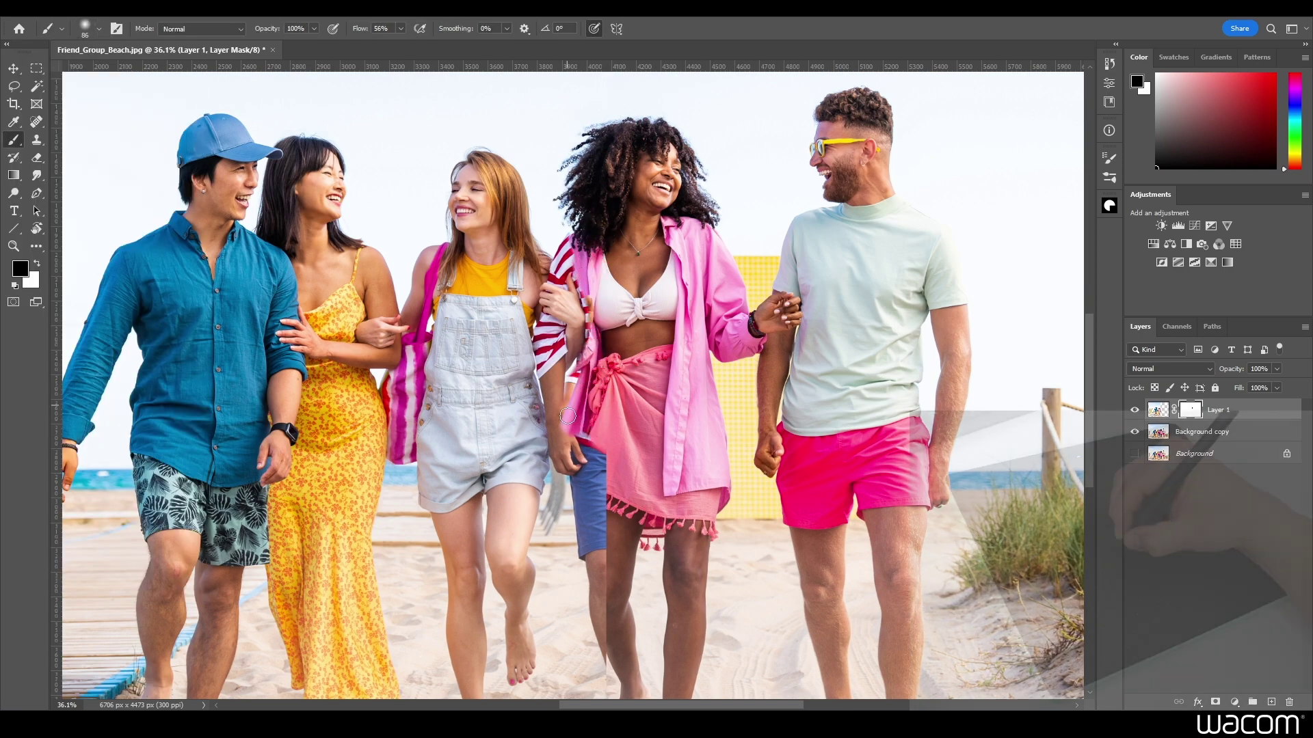
pyautogui.moveTo(608, 659); pyautogui.dragTo(610, 543)
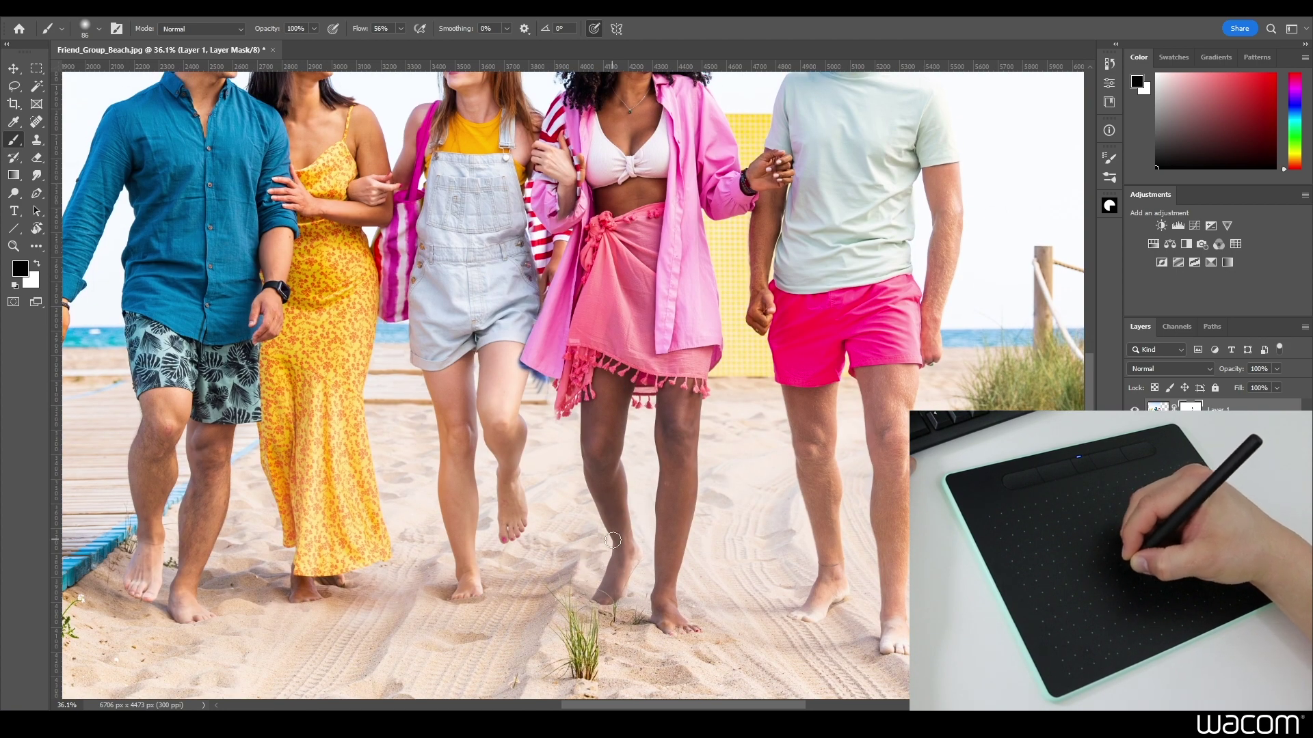
pyautogui.moveTo(581, 101)
pyautogui.mouseDown()
pyautogui.moveTo(601, 236)
pyautogui.moveTo(579, 248)
pyautogui.mouseUp()
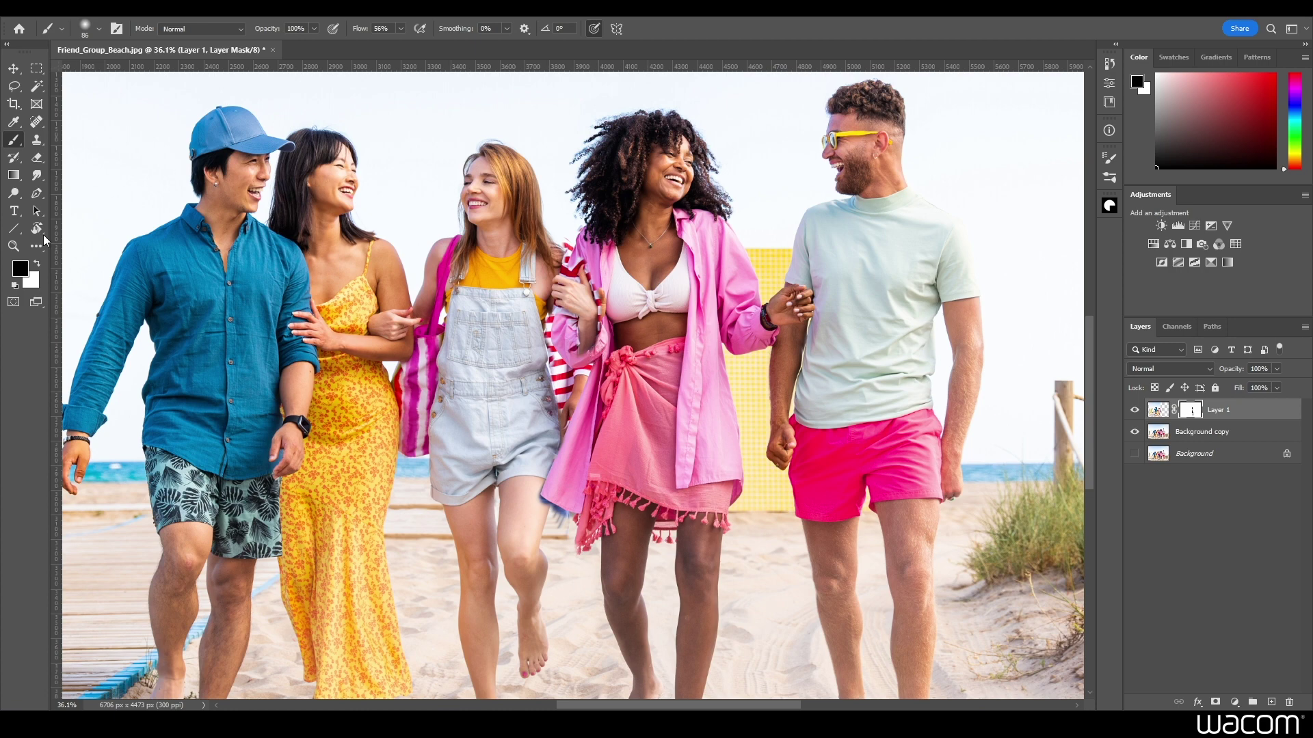
# Step: Mask out the striped shirt around the linked hands and pink sleeve with a hard brush at size 20
pyautogui.click(18, 245)
pyautogui.moveTo(471, 271); pyautogui.dragTo(694, 414)
pyautogui.moveTo(645, 345); pyautogui.dragTo(640, 487)
pyautogui.click(15, 156)
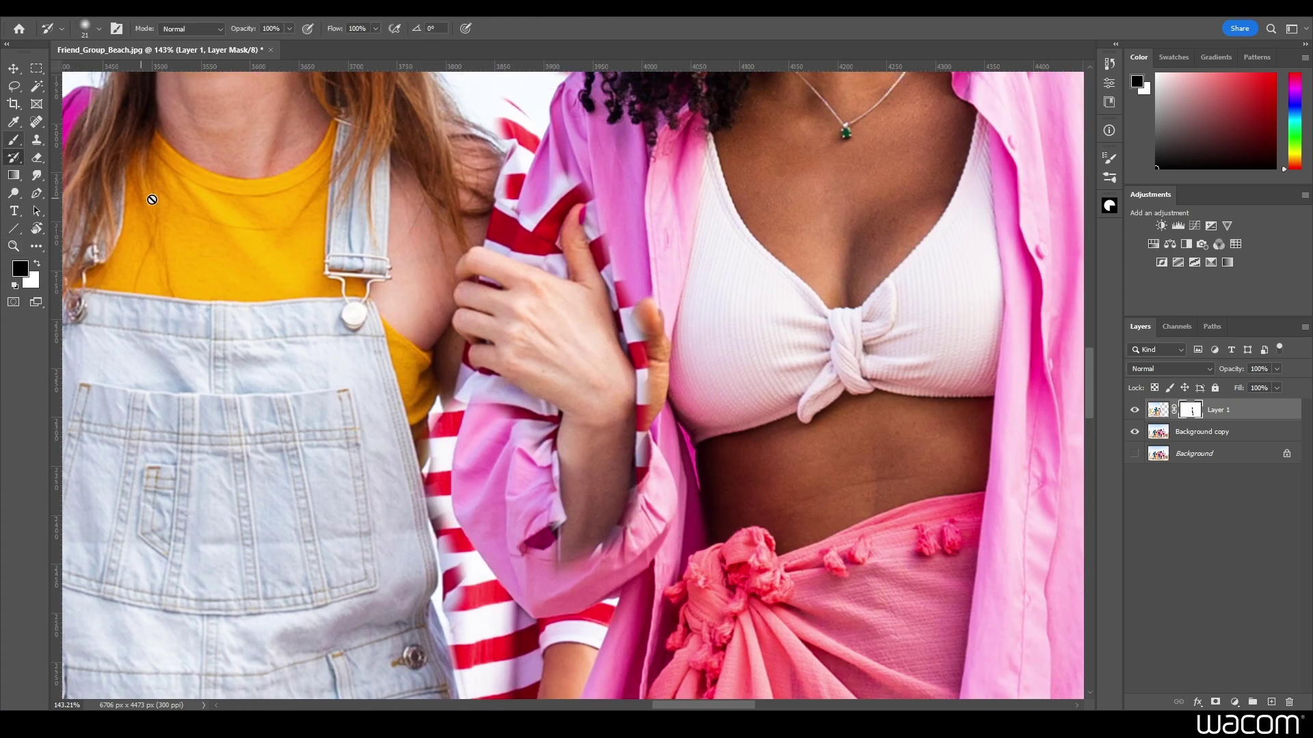
pyautogui.click(14, 140)
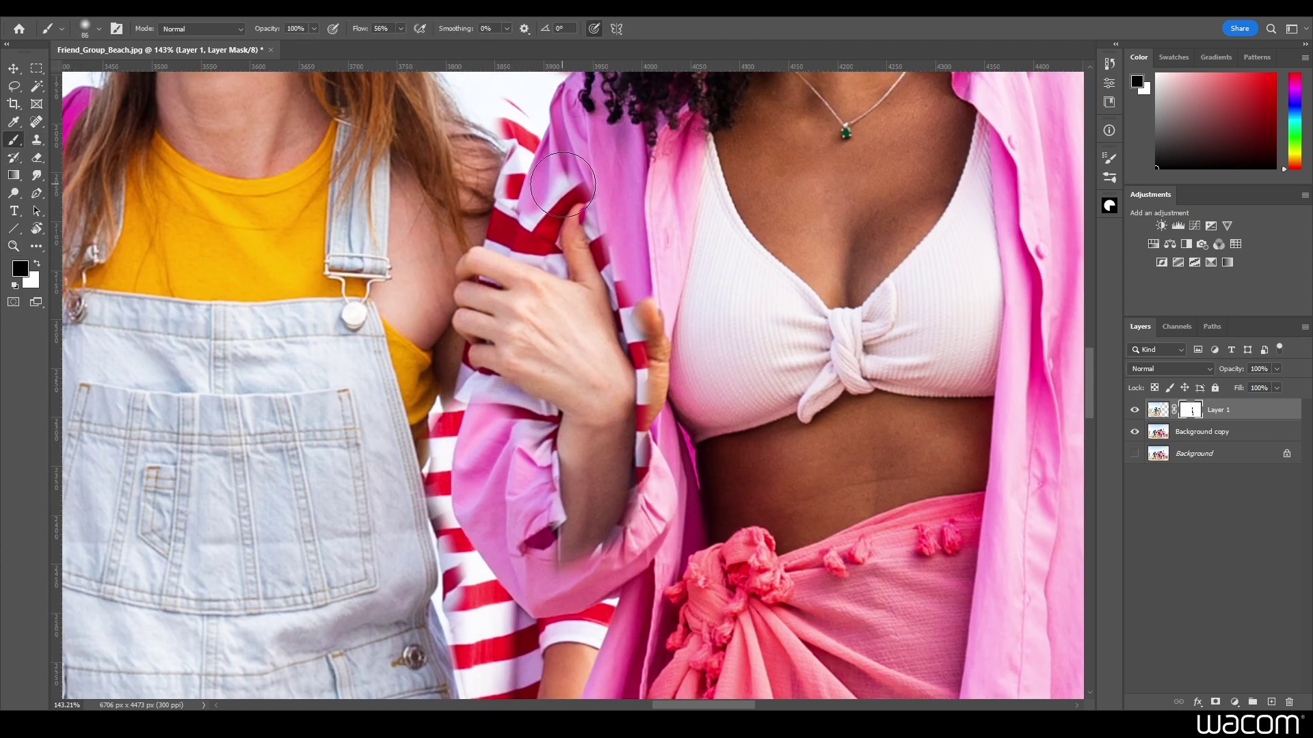
pyautogui.click(99, 29)
pyautogui.moveTo(76, 105); pyautogui.dragTo(167, 105)
pyautogui.click(613, 212)
pyautogui.press('[')
pyautogui.press('[')
pyautogui.press('[')
pyautogui.press('[')
pyautogui.moveTo(597, 227); pyautogui.dragTo(642, 362)
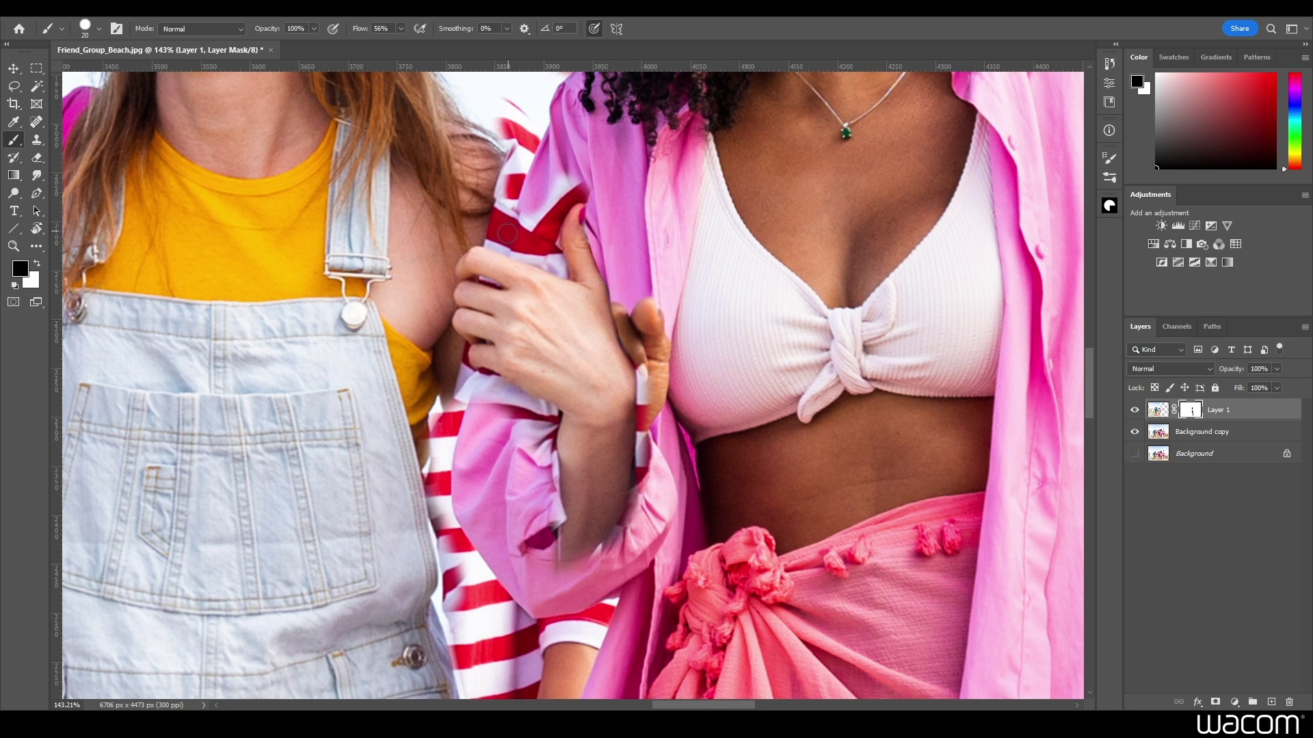
pyautogui.moveTo(502, 238)
pyautogui.mouseDown()
pyautogui.moveTo(640, 358)
pyautogui.moveTo(572, 216)
pyautogui.moveTo(503, 289)
pyautogui.moveTo(543, 343)
pyautogui.moveTo(571, 255)
pyautogui.moveTo(545, 201)
pyautogui.moveTo(527, 245)
pyautogui.mouseUp()
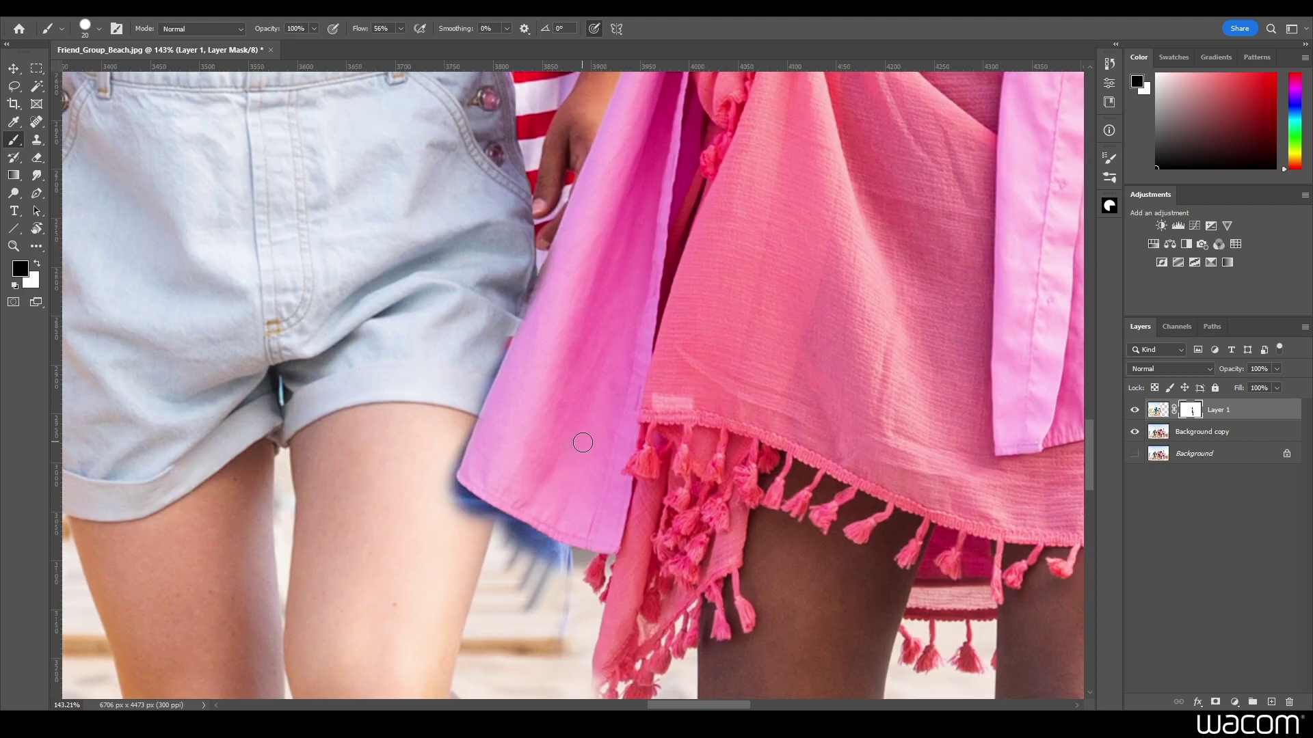
# Step: Paint white on the mask along the pink shirt's lower edge to cover the leftover blue shorts
pyautogui.press('x')
pyautogui.moveTo(445, 504)
pyautogui.mouseDown()
pyautogui.moveTo(443, 475)
pyautogui.moveTo(488, 514)
pyautogui.moveTo(579, 556)
pyautogui.moveTo(551, 568)
pyautogui.moveTo(447, 514)
pyautogui.moveTo(574, 567)
pyautogui.moveTo(590, 555)
pyautogui.moveTo(450, 483)
pyautogui.moveTo(512, 328)
pyautogui.mouseUp()
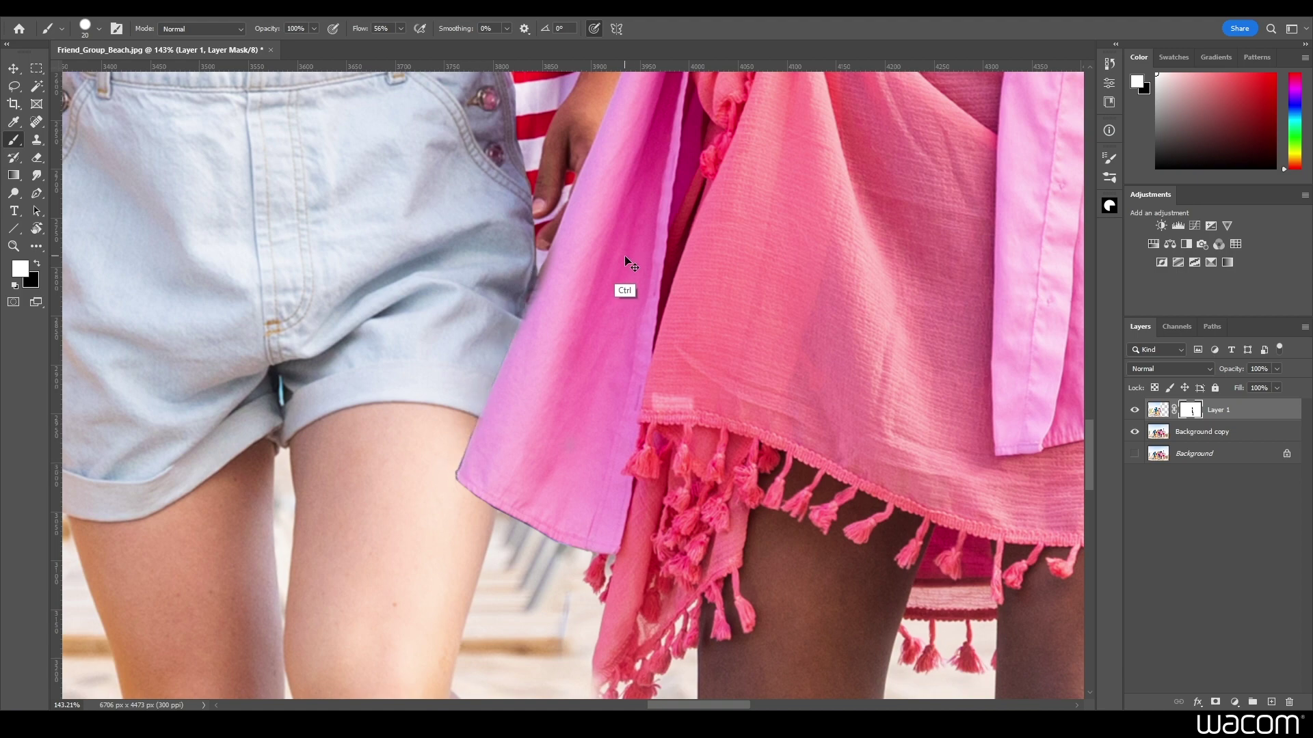
pyautogui.hotkey('ctrl', '0')
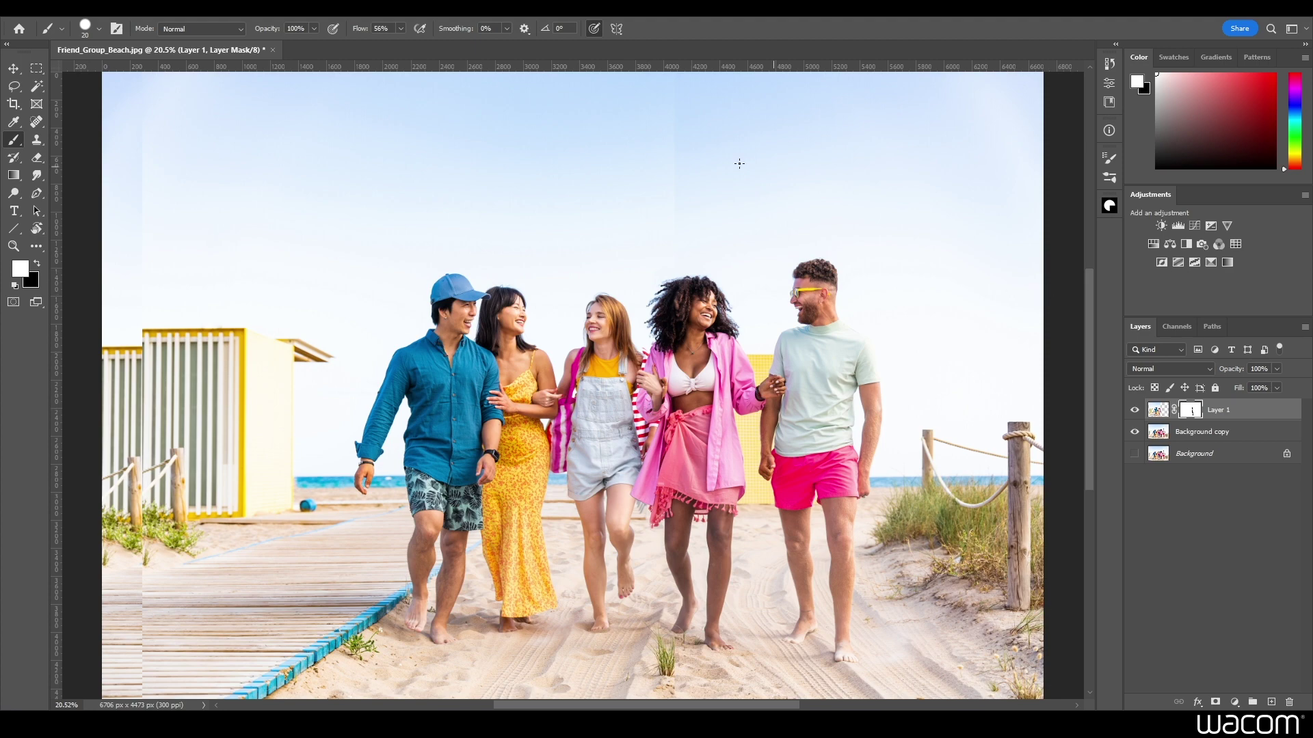
# Step: Lasso the area around the overalls woman's gripping hand and copy it from Layer 1's image to a new layer
pyautogui.press('z')
pyautogui.moveTo(606, 337); pyautogui.dragTo(695, 481)
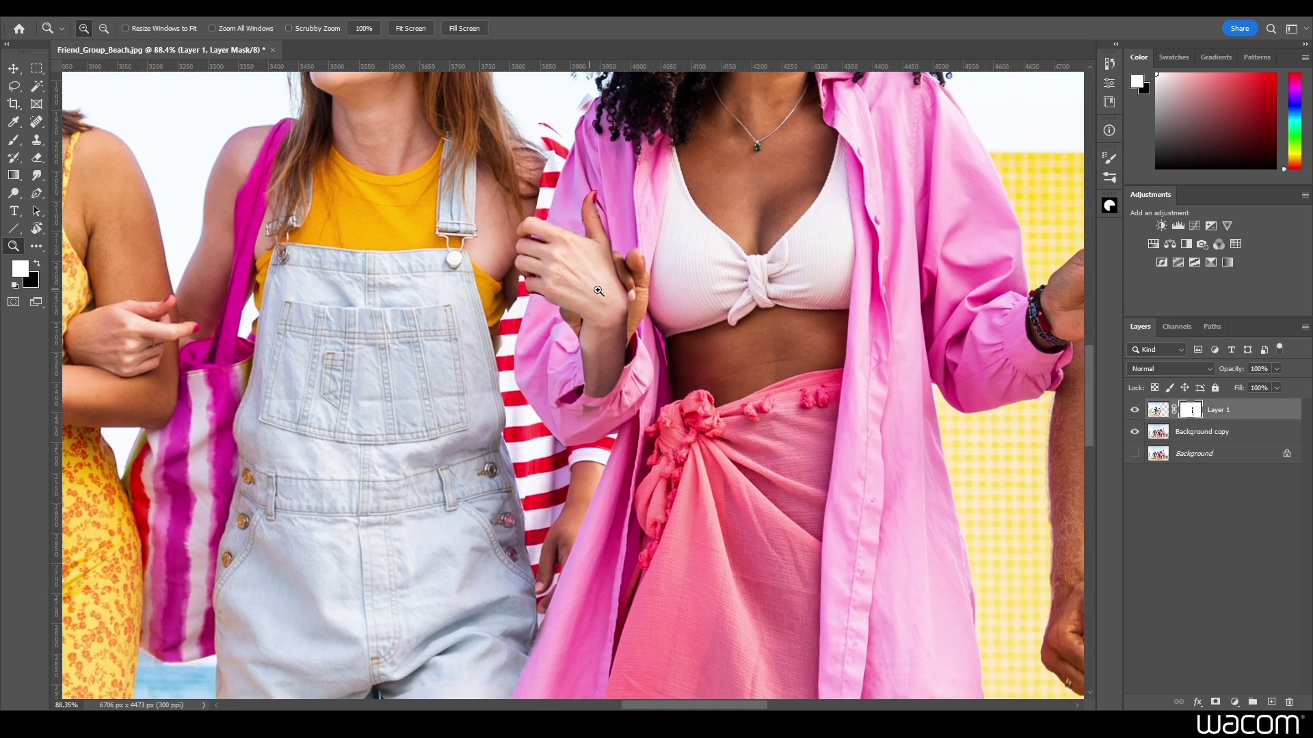
pyautogui.click(14, 86)
pyautogui.moveTo(596, 158); pyautogui.dragTo(538, 217)
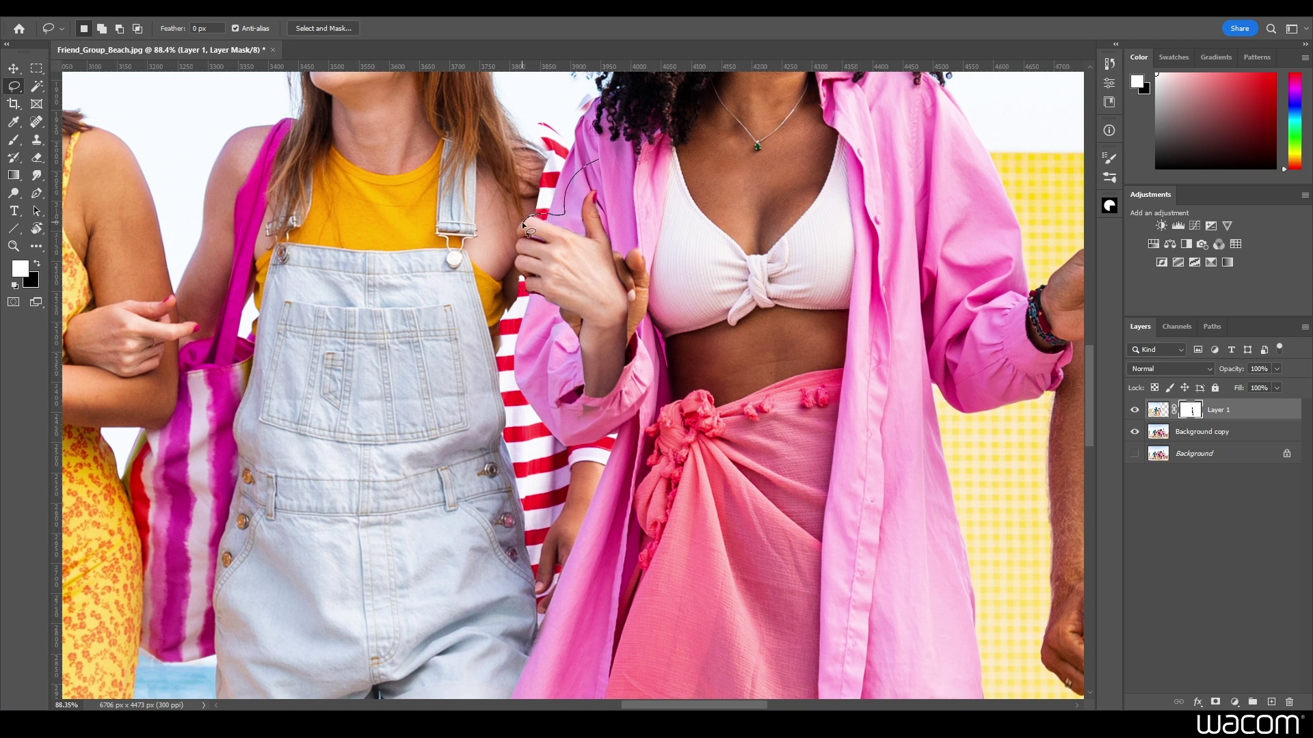
pyautogui.moveTo(515, 228); pyautogui.dragTo(598, 161)
pyautogui.click(1156, 414)
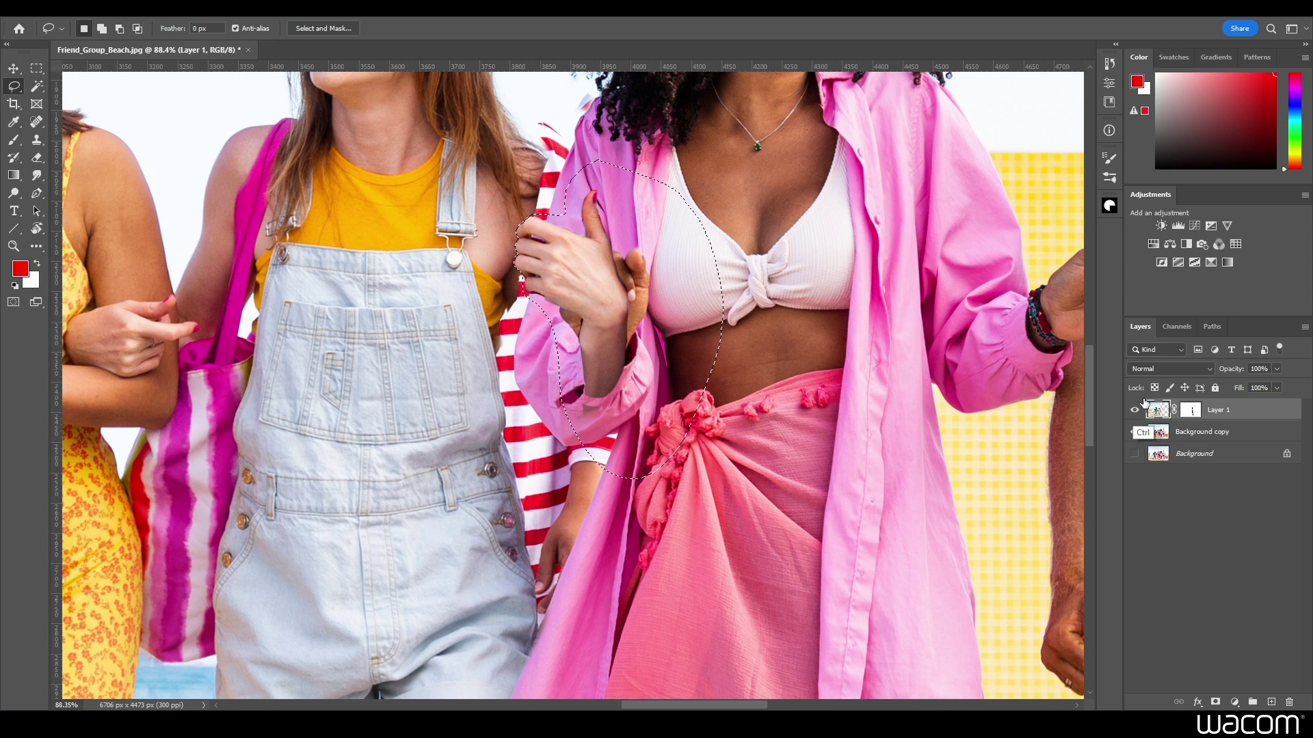
pyautogui.hotkey('ctrl', 'j')
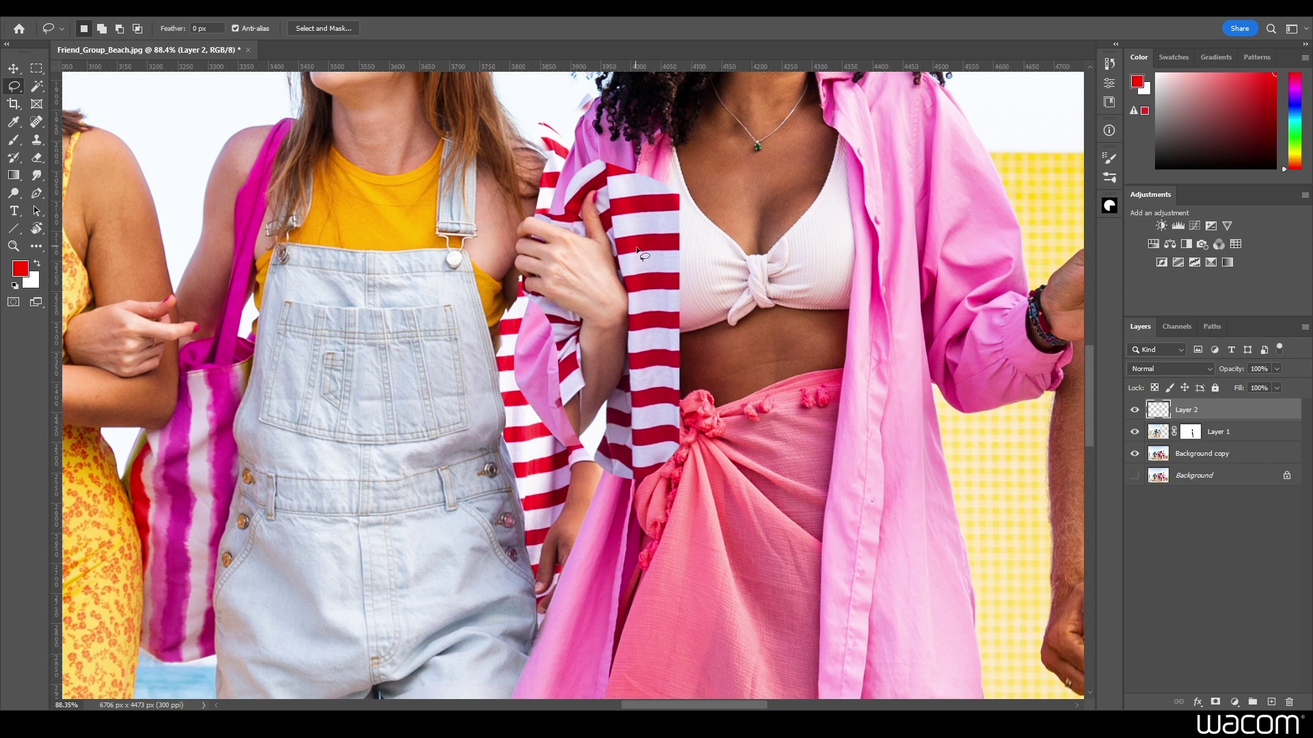
# Step: Copy Layer 1's mask onto the new hand layer and rename that layer Hand
pyautogui.click(14, 68)
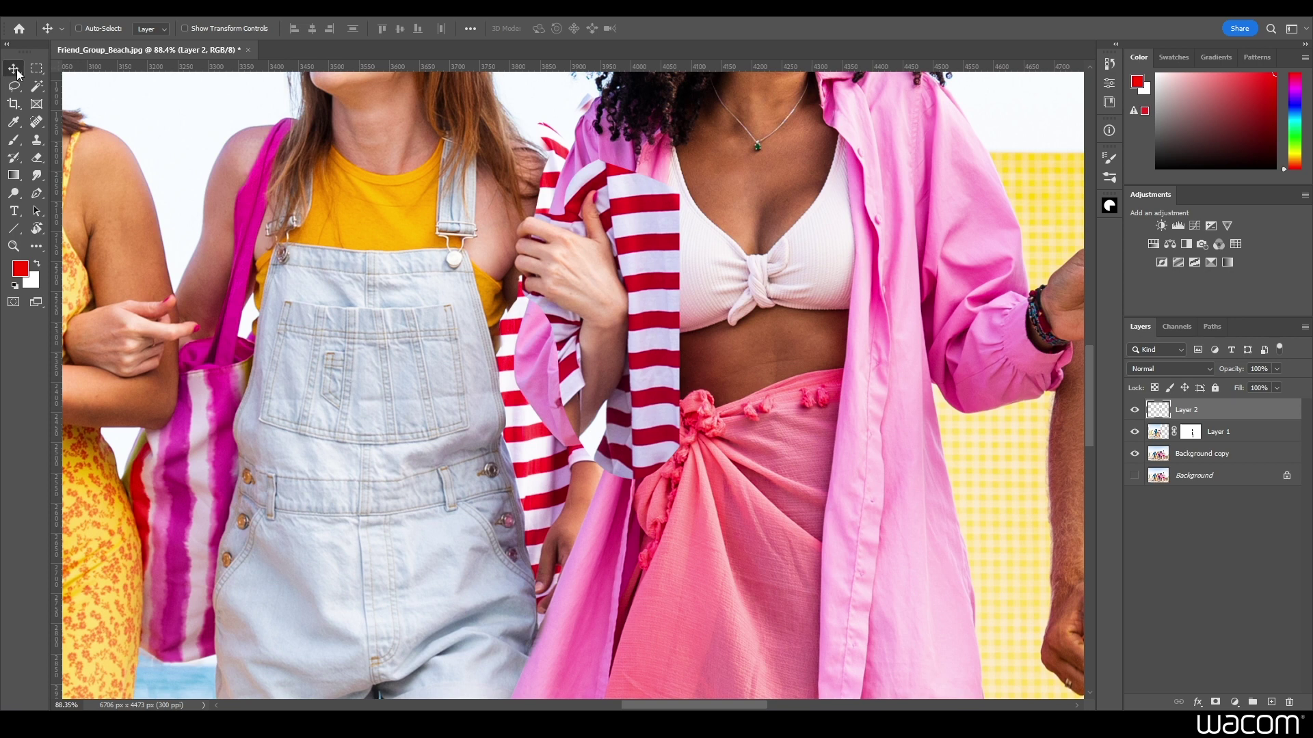
pyautogui.moveTo(1190, 432); pyautogui.dragTo(1198, 412)
pyautogui.doubleClick(1214, 409)
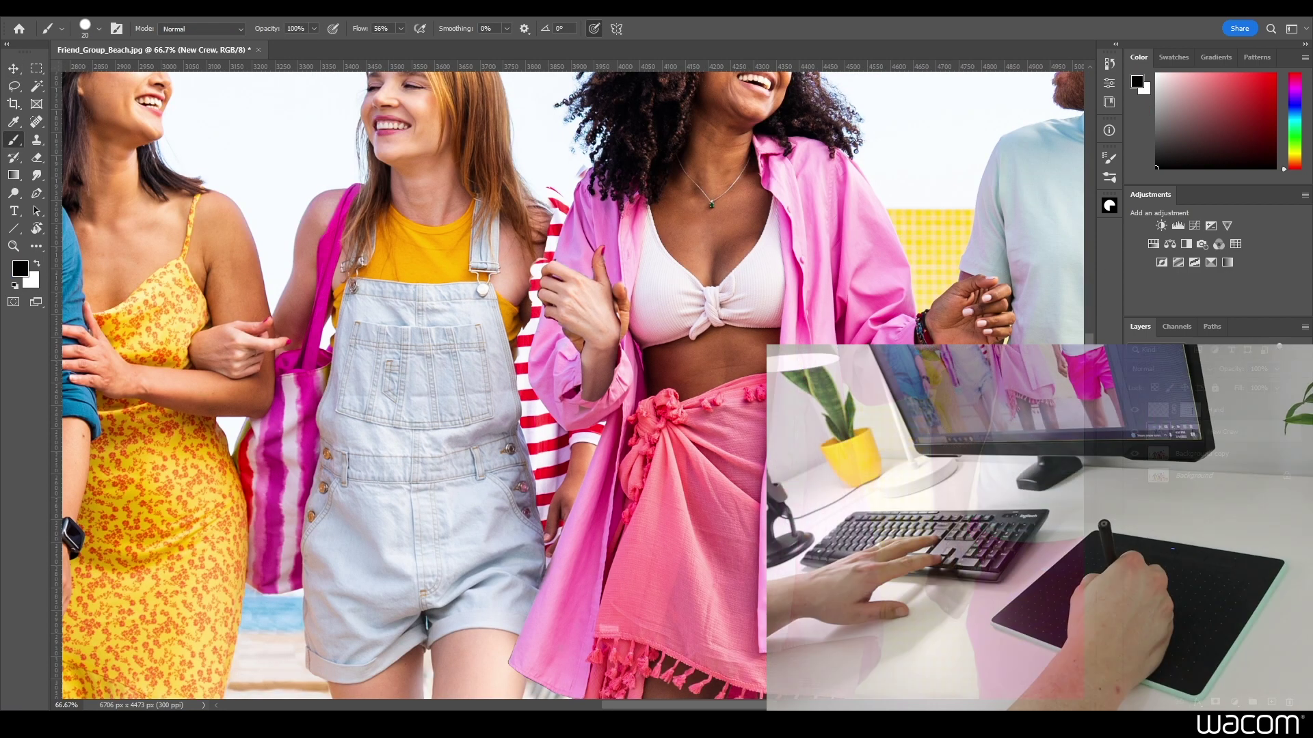
# Step: Shift the New Crew layer slightly right and apply the Hand layer's mask
pyautogui.moveTo(510, 425); pyautogui.dragTo(522, 425)
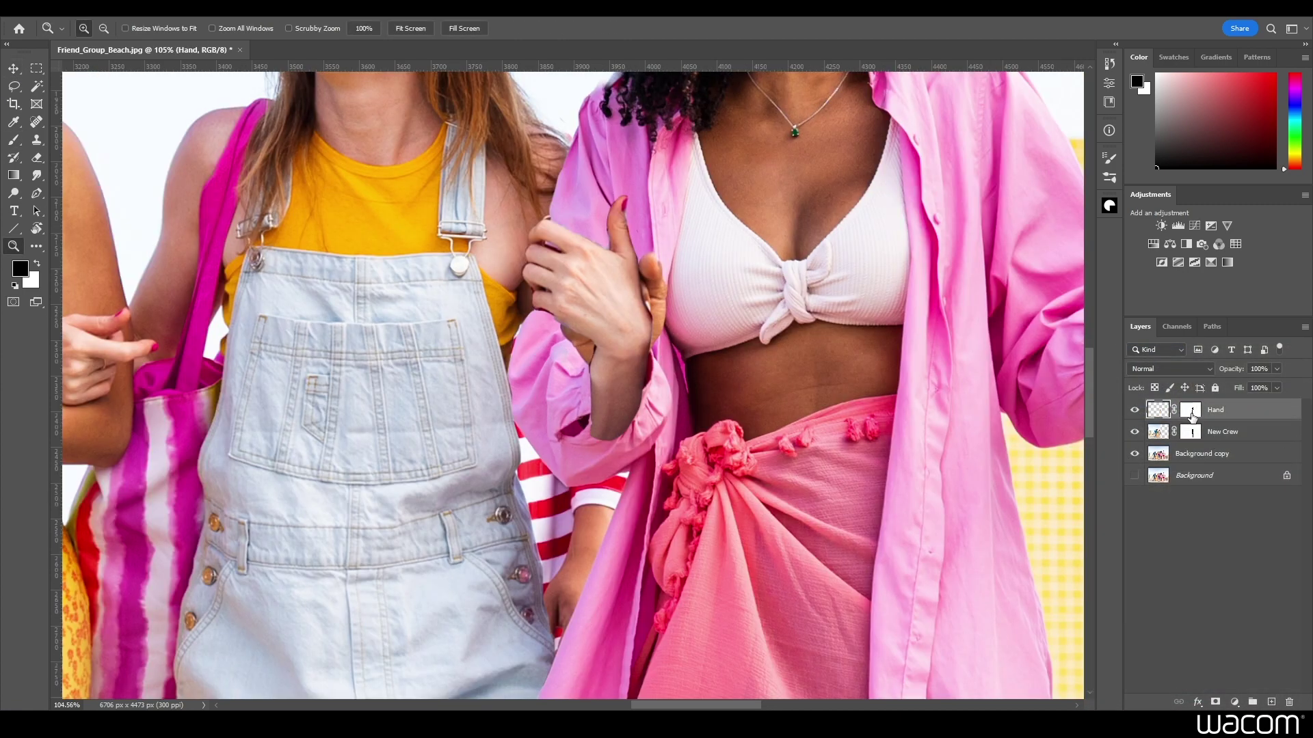
pyautogui.rightClick(1191, 414)
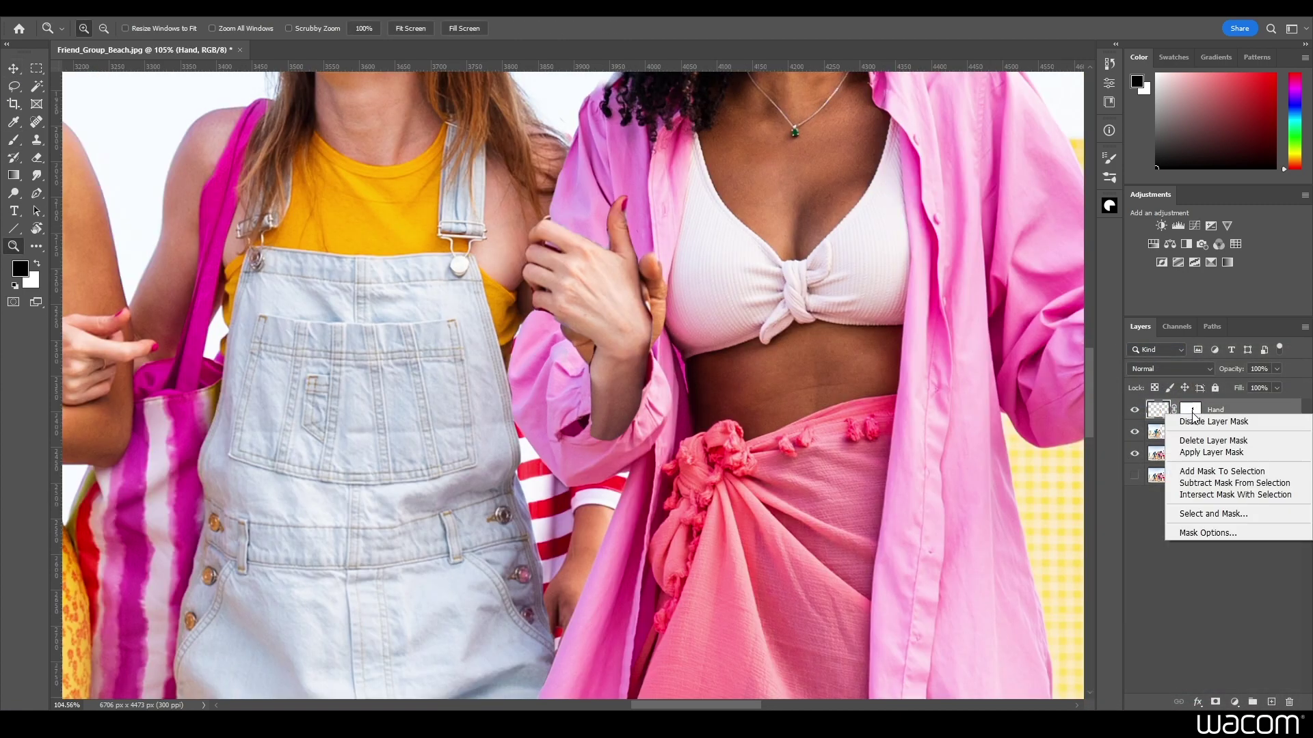
pyautogui.click(1183, 453)
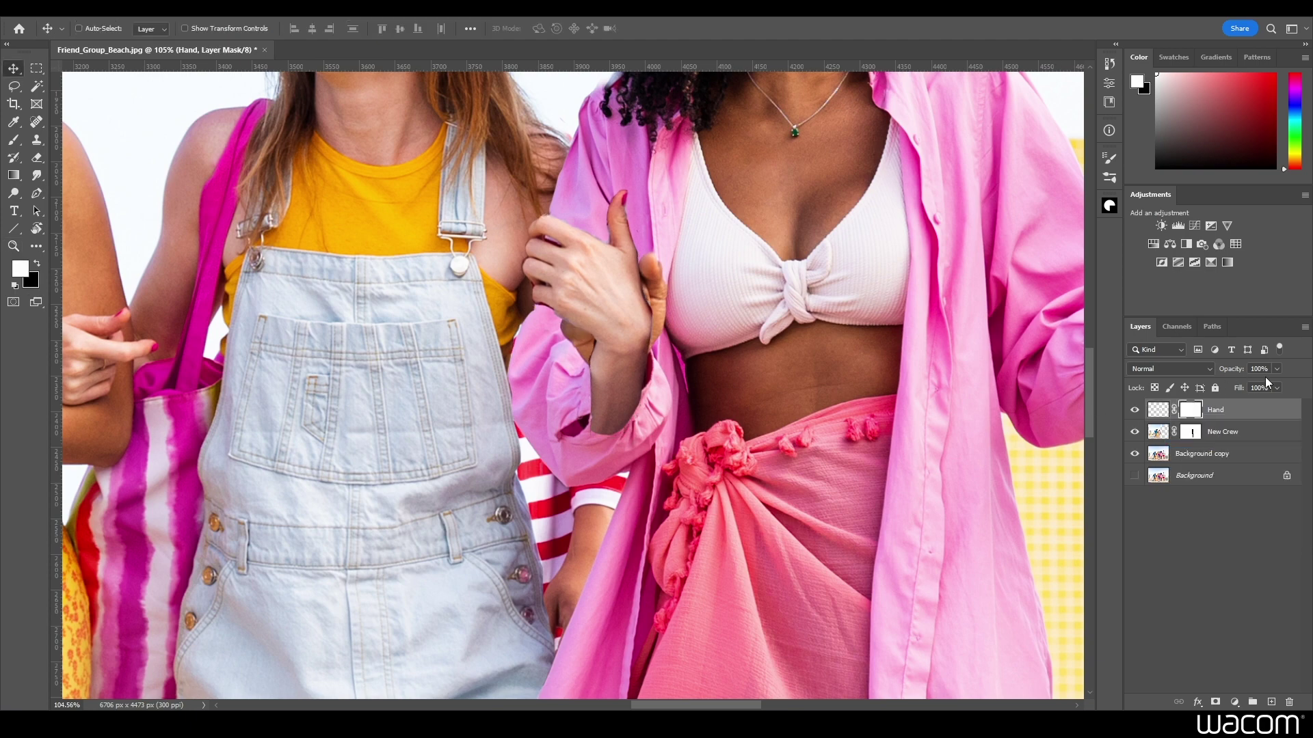
# Step: Lower the Hand layer's opacity to 68% to see the fist beneath it
pyautogui.click(1158, 409)
pyautogui.moveTo(1274, 371); pyautogui.dragTo(1255, 383)
pyautogui.click(14, 140)
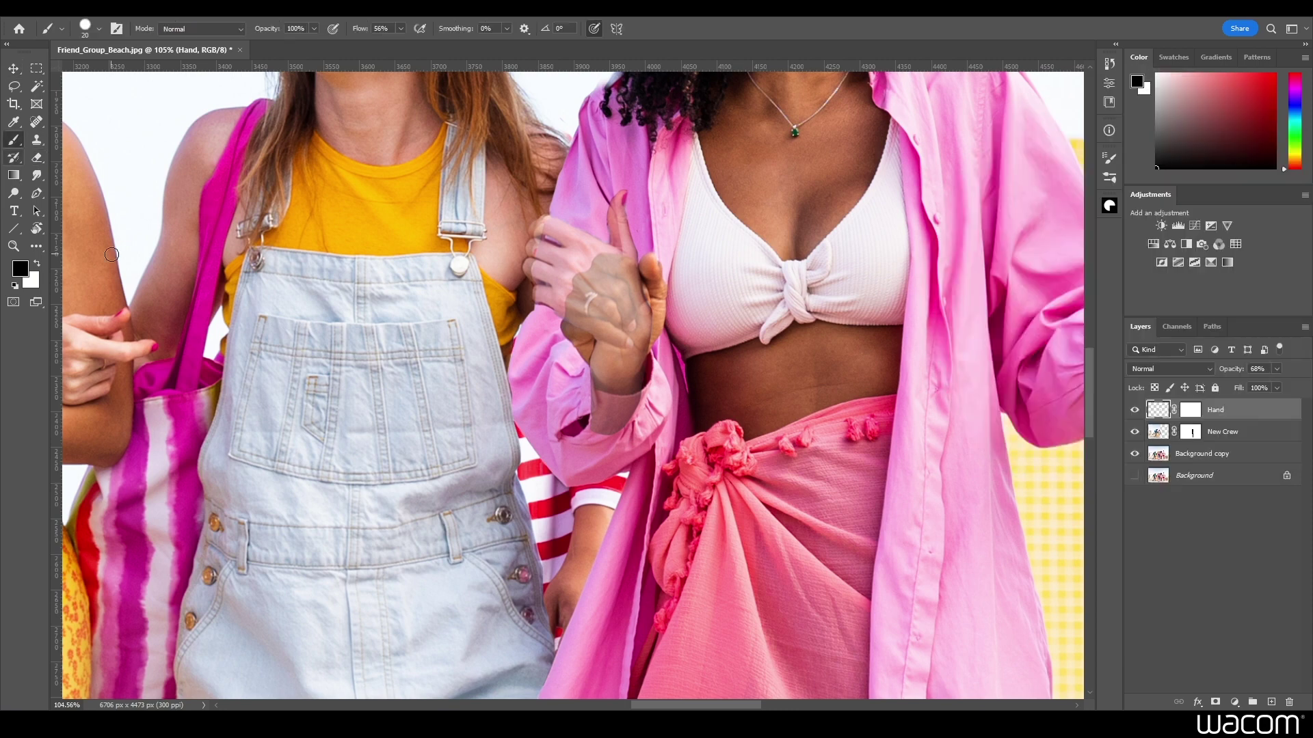
# Step: Paint black on the Hand layer's mask to hide the copied hand where it overlaps the pink-shirt woman's fist and sleeve cuff
pyautogui.click(13, 246)
pyautogui.moveTo(520, 222)
pyautogui.mouseDown()
pyautogui.moveTo(688, 270)
pyautogui.moveTo(691, 407)
pyautogui.mouseUp()
pyautogui.click(14, 139)
pyautogui.click(1189, 409)
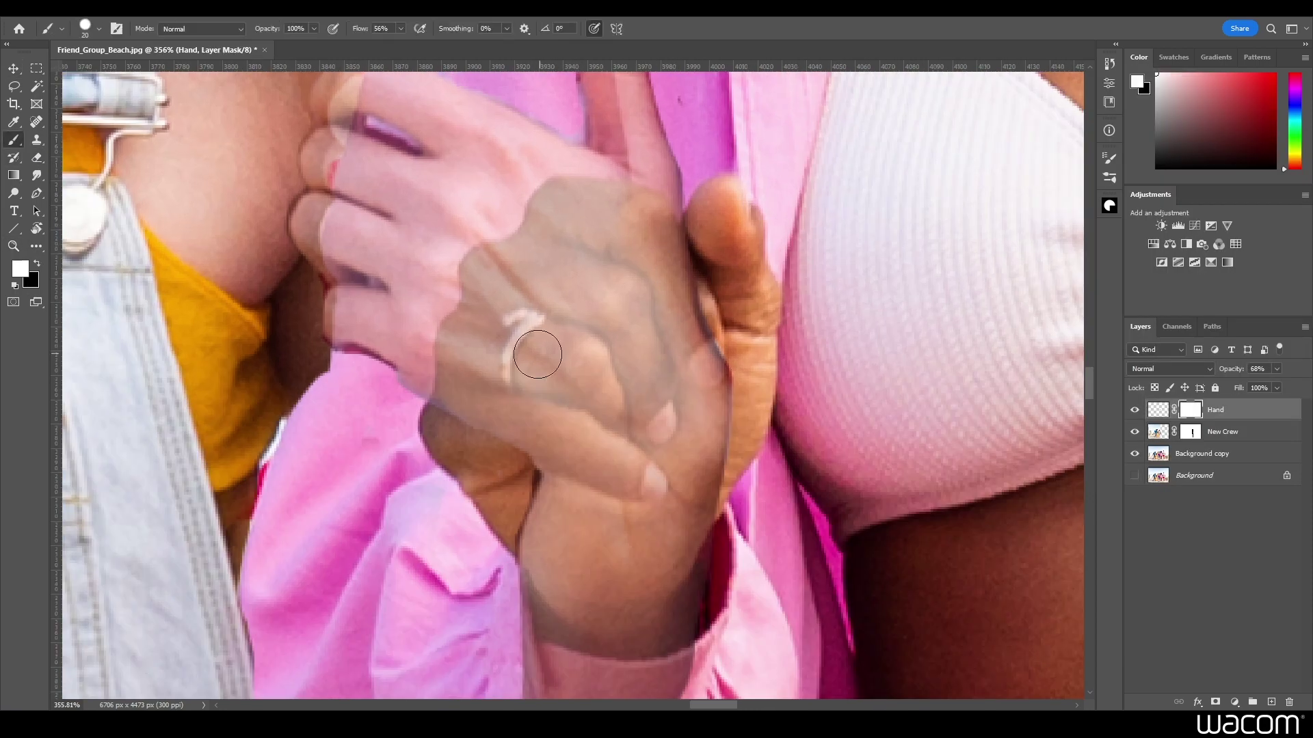
pyautogui.press('x')
pyautogui.moveTo(489, 415)
pyautogui.mouseDown()
pyautogui.moveTo(441, 418)
pyautogui.moveTo(487, 276)
pyautogui.moveTo(479, 316)
pyautogui.moveTo(477, 274)
pyautogui.moveTo(523, 258)
pyautogui.moveTo(552, 205)
pyautogui.moveTo(606, 201)
pyautogui.mouseUp()
pyautogui.hotkey('ctrl', 'z')
pyautogui.moveTo(511, 262); pyautogui.dragTo(578, 203)
pyautogui.hotkey('ctrl', 'z')
pyautogui.moveTo(518, 259)
pyautogui.mouseDown()
pyautogui.moveTo(563, 201)
pyautogui.moveTo(651, 220)
pyautogui.moveTo(676, 275)
pyautogui.moveTo(520, 288)
pyautogui.moveTo(704, 588)
pyautogui.moveTo(574, 639)
pyautogui.mouseUp()
pyautogui.scroll(-3, 574, 640)
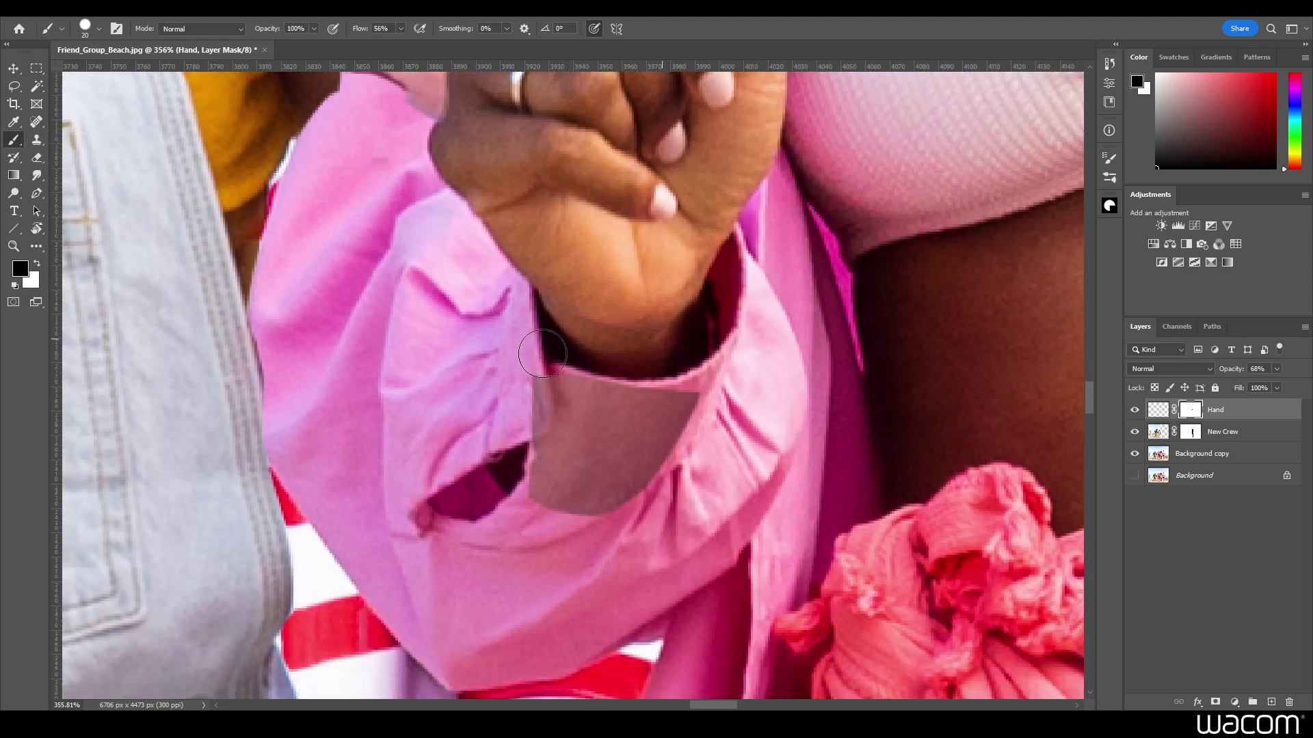
pyautogui.hotkey('ctrl', '0')
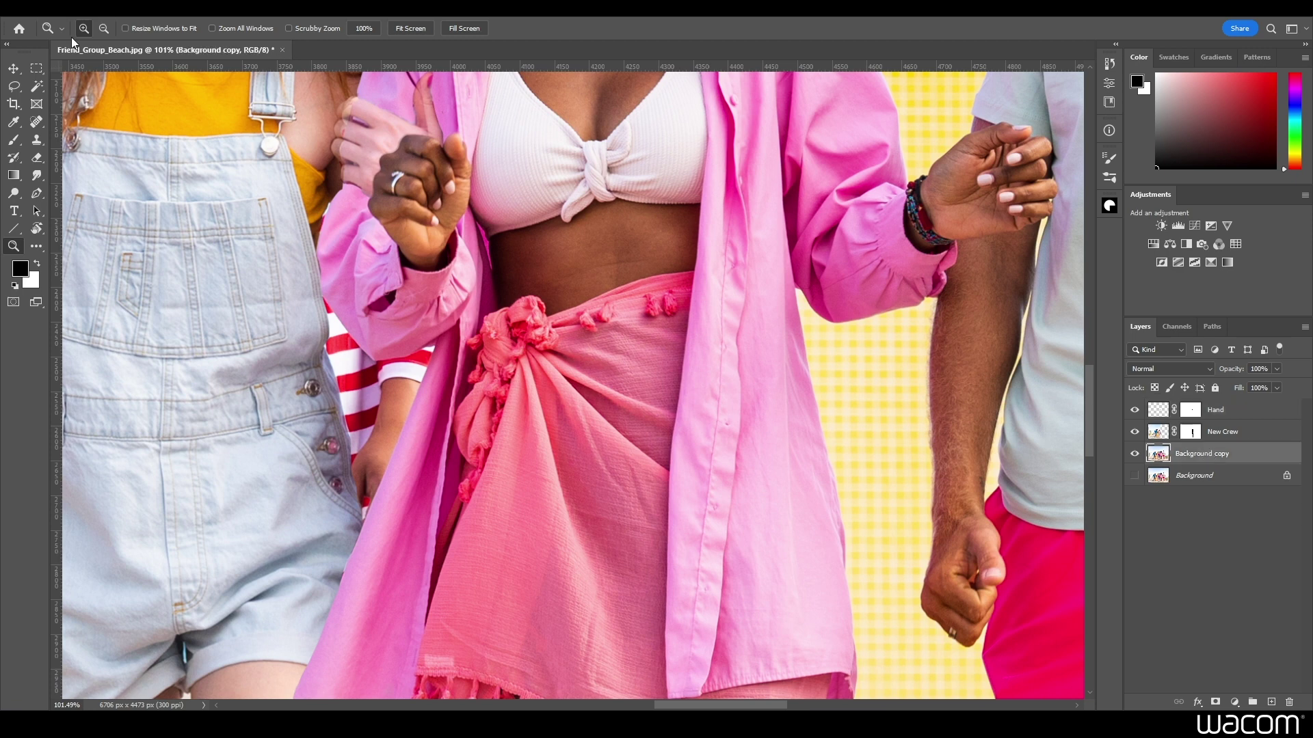
# Step: Lasso the yellow checkered backdrop between the pink shirt and the man's arm on Background copy, and copy it to a new layer
pyautogui.press('l')
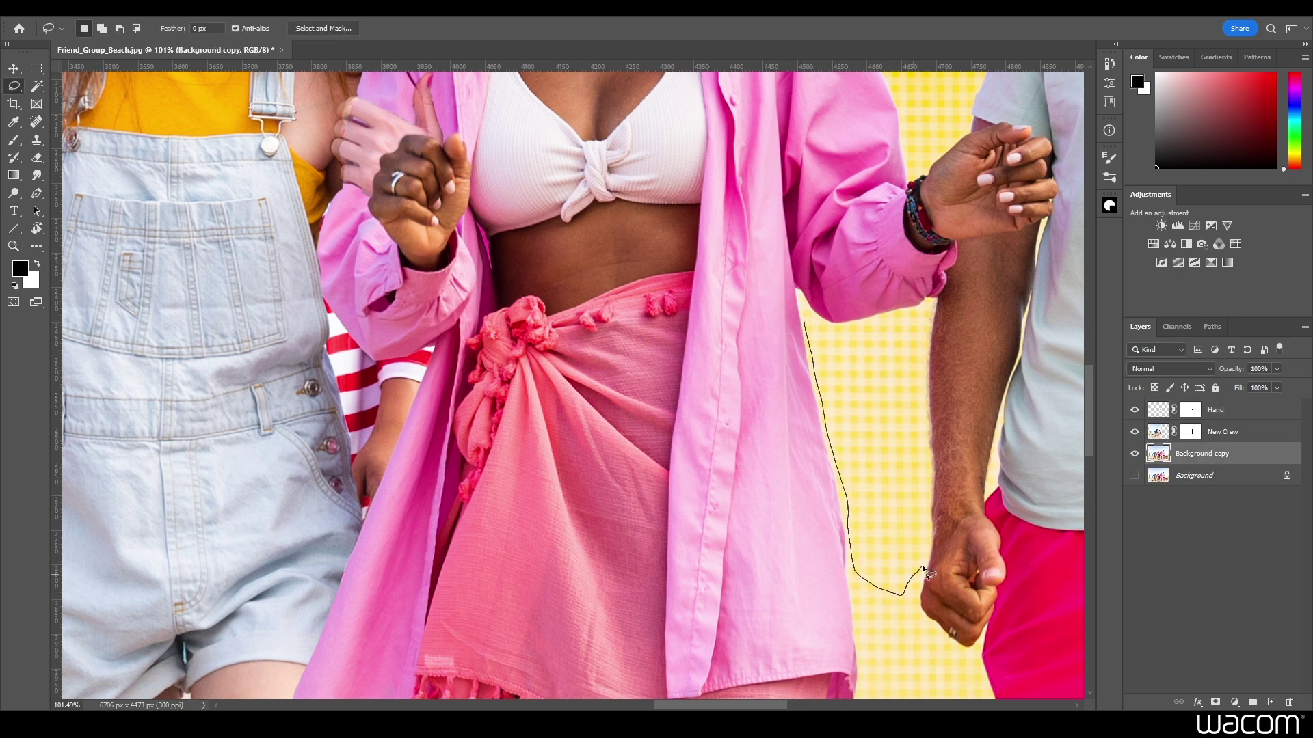
pyautogui.moveTo(801, 312); pyautogui.dragTo(804, 316)
pyautogui.hotkey('ctrl', 'j')
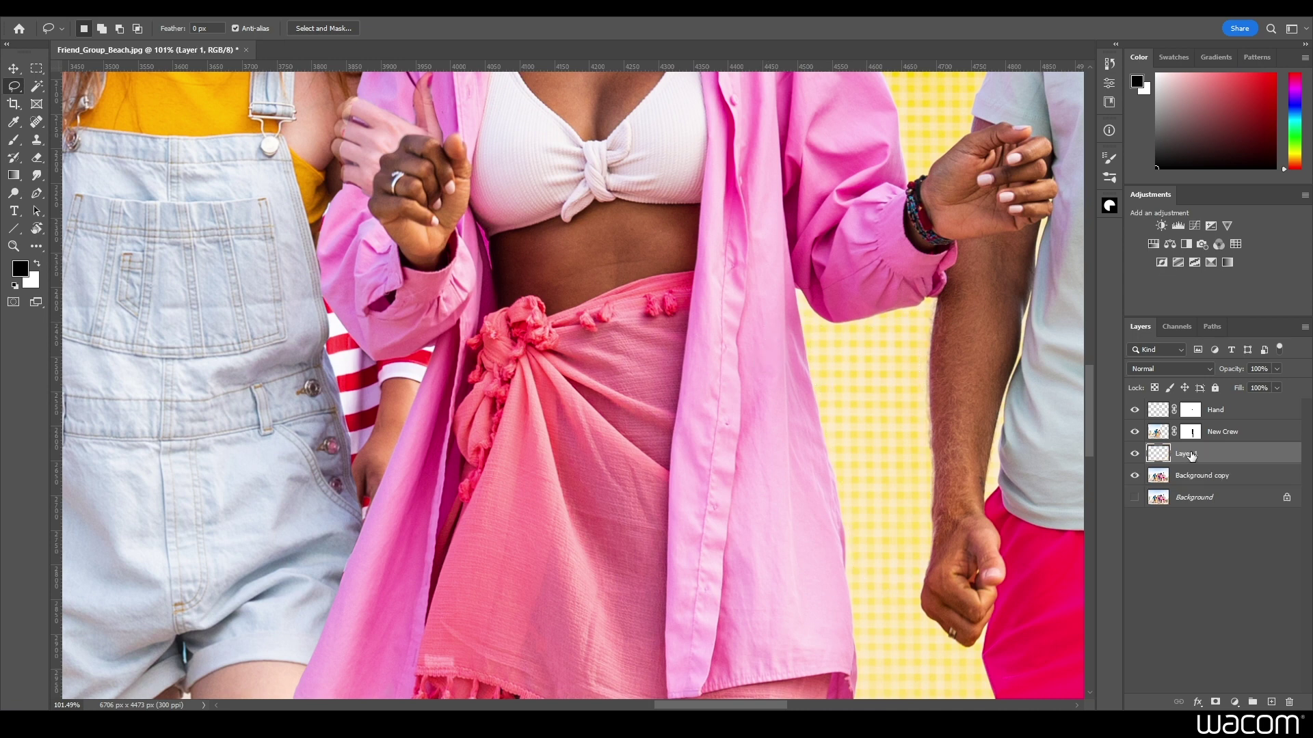
# Step: Bring the checkered patch layer to the top of the stack and position the patch over the remaining striped shirt
pyautogui.moveTo(1193, 455); pyautogui.dragTo(1193, 403)
pyautogui.press('v')
pyautogui.moveTo(887, 378); pyautogui.dragTo(396, 350)
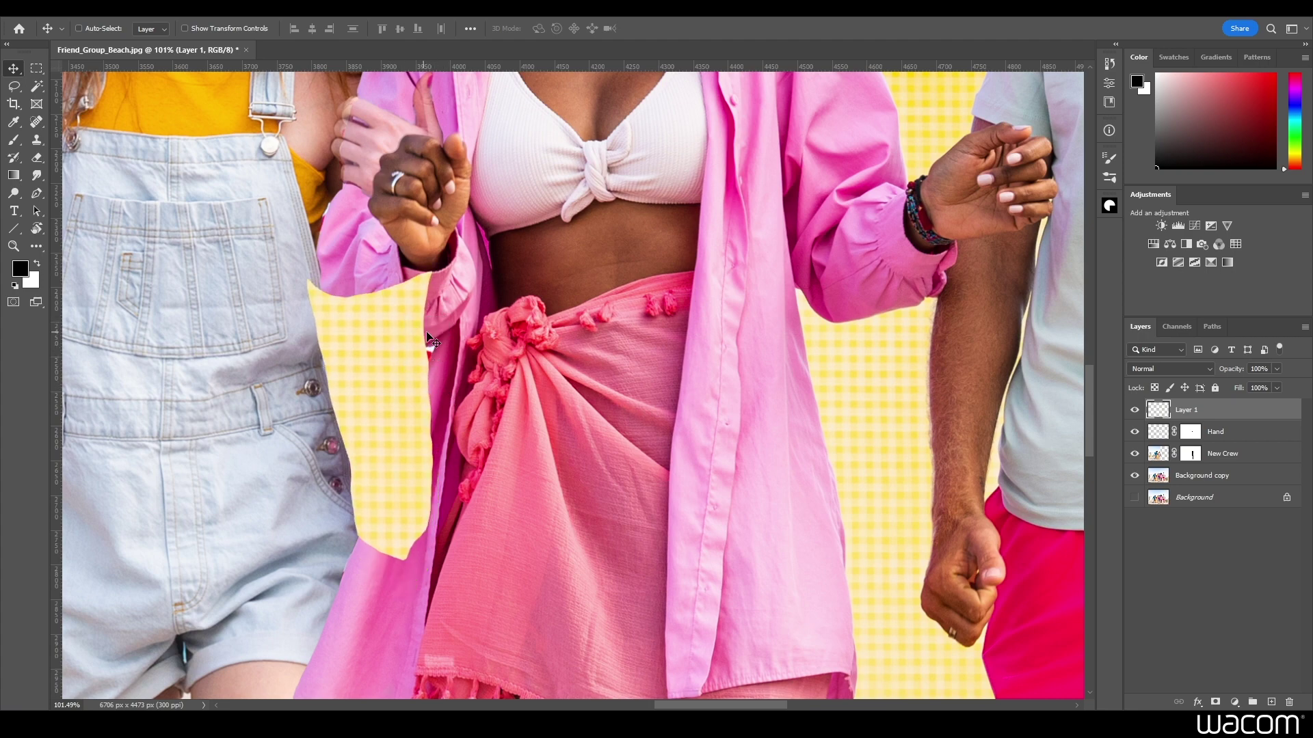
# Step: Widen the checkered patch by duplicating Layer 1, nudging the copy to the right, and merging it down
pyautogui.rightClick(1189, 410)
pyautogui.click(1023, 185)
pyautogui.press('Return')
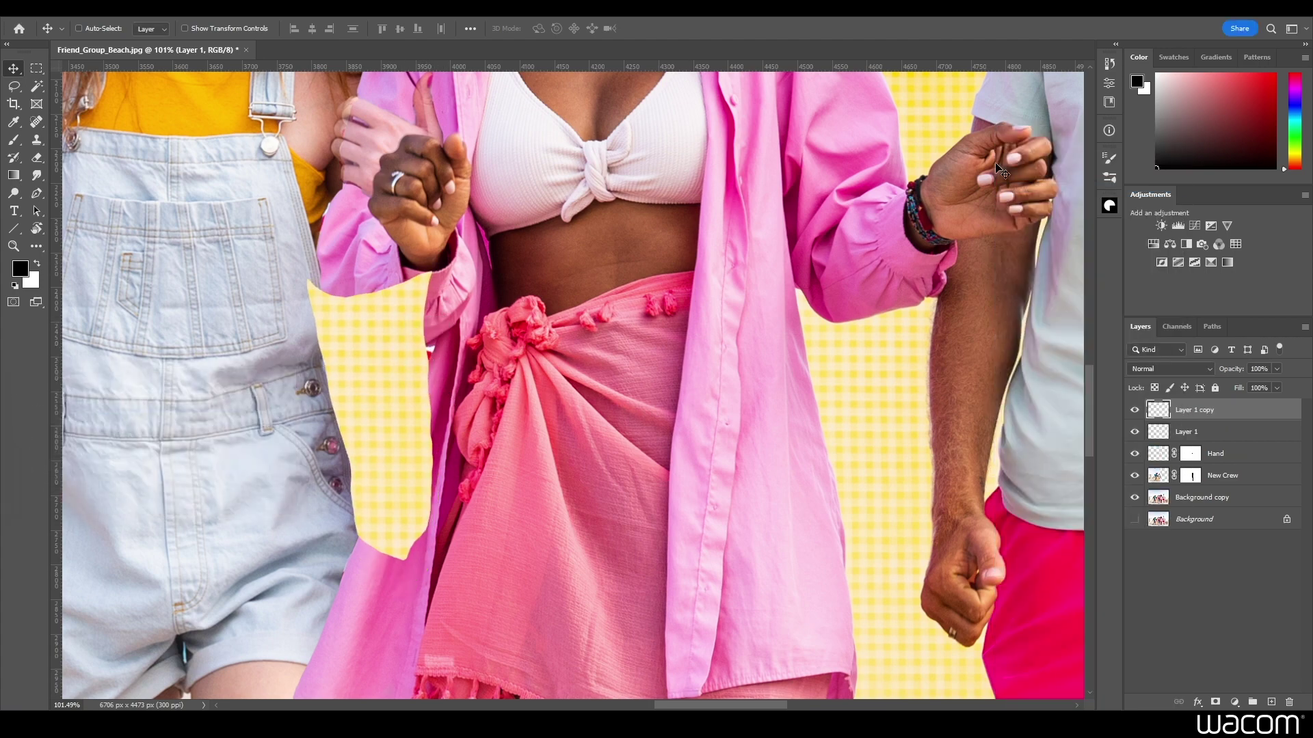
pyautogui.press('Right')
pyautogui.press('Right')
pyautogui.press('Right')
pyautogui.press('Right')
pyautogui.press('Right')
pyautogui.press('Right')
pyautogui.press('Right')
pyautogui.press('Right')
pyautogui.press('Right')
pyautogui.press('Right')
pyautogui.press('Right')
pyautogui.press('Right')
pyautogui.press('Right')
pyautogui.press('Right')
pyautogui.press('Right')
pyautogui.press('Right')
pyautogui.press('Right')
pyautogui.press('Right')
pyautogui.press('Right')
pyautogui.press('Right')
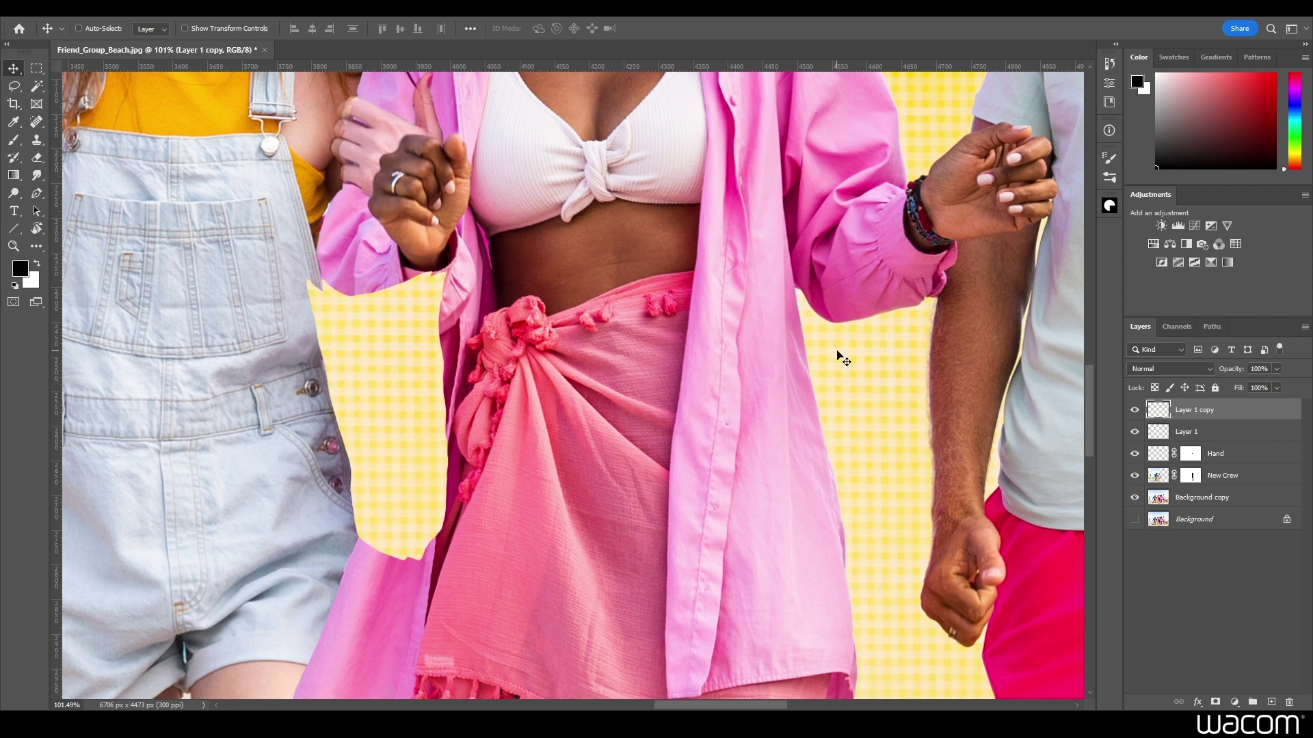
pyautogui.rightClick(1191, 410)
pyautogui.click(1087, 563)
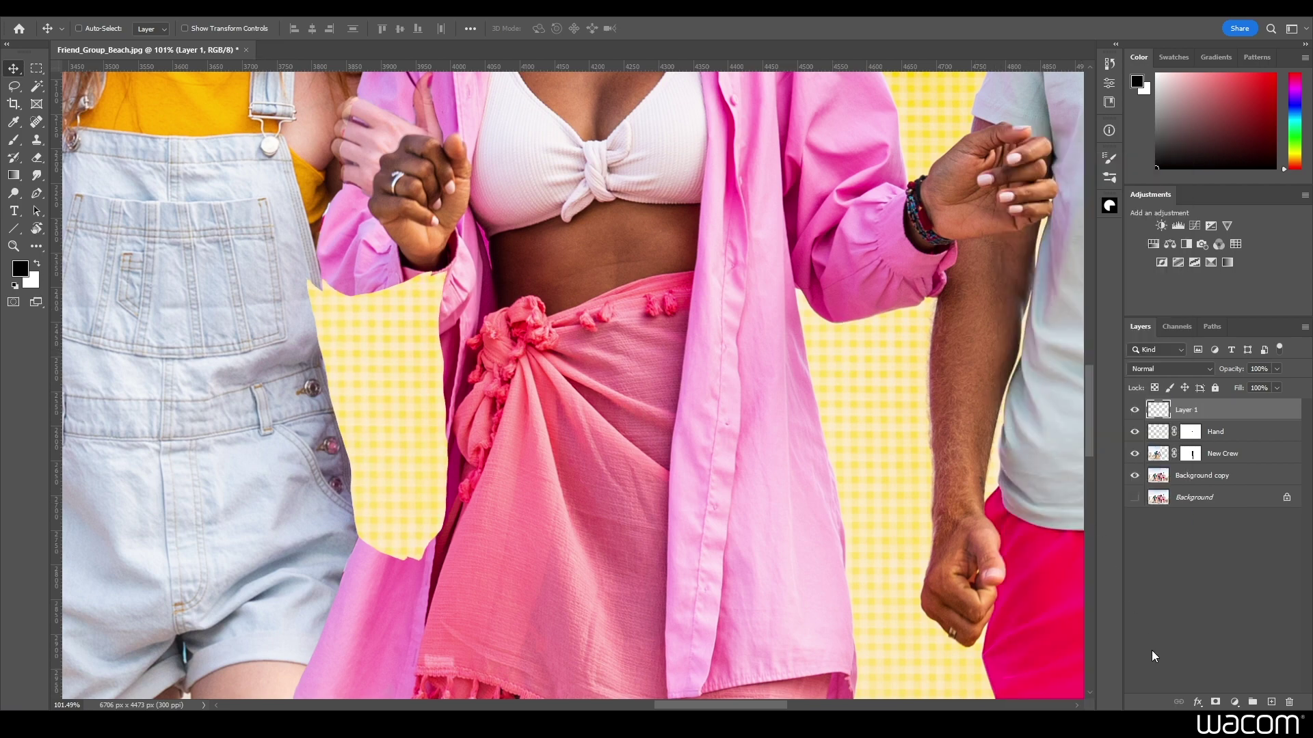
# Step: Add a black mask to the checkered patch layer and paint white to cover the remaining striped shirt and arm
pyautogui.keyDown('alt'); pyautogui.click(1215, 703); pyautogui.keyUp('alt')
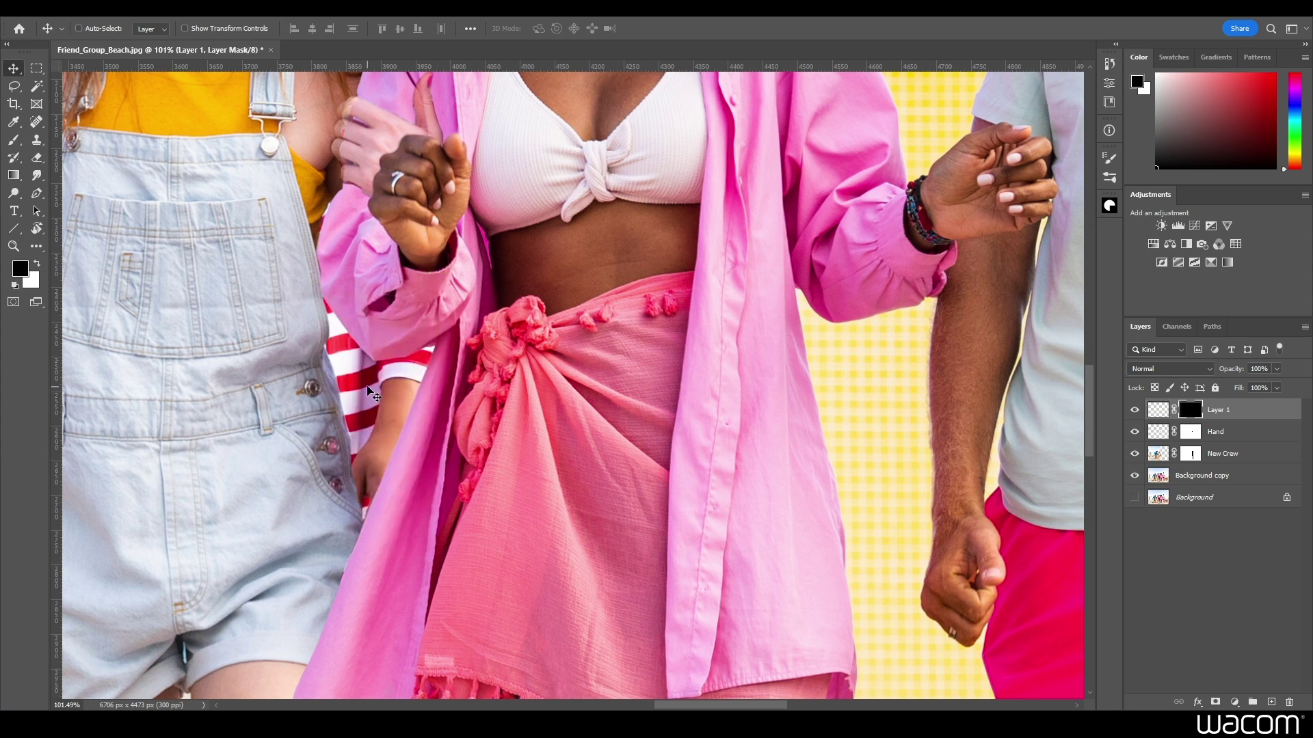
pyautogui.press('b')
pyautogui.press('x')
pyautogui.moveTo(366, 349)
pyautogui.mouseDown()
pyautogui.moveTo(328, 348)
pyautogui.moveTo(343, 386)
pyautogui.moveTo(340, 368)
pyautogui.moveTo(345, 384)
pyautogui.moveTo(376, 386)
pyautogui.moveTo(415, 371)
pyautogui.moveTo(355, 453)
pyautogui.moveTo(369, 479)
pyautogui.moveTo(357, 477)
pyautogui.moveTo(384, 461)
pyautogui.mouseUp()
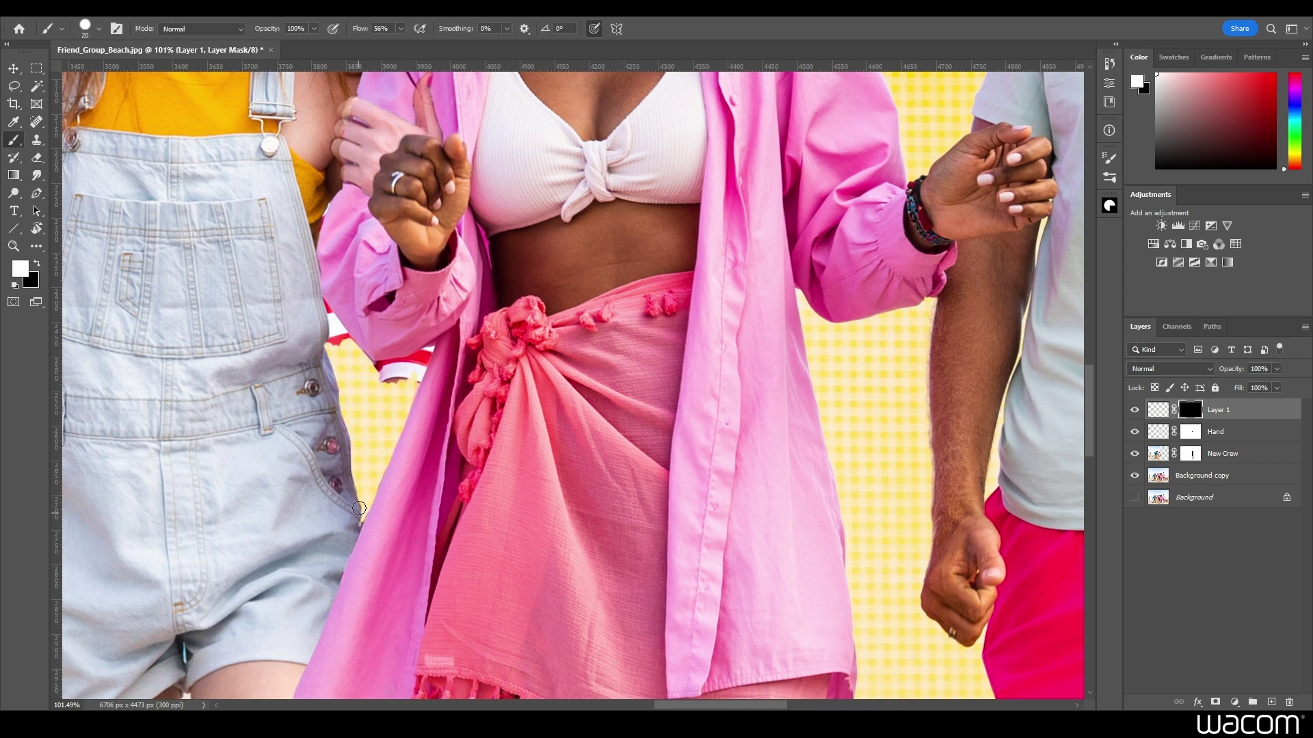
pyautogui.moveTo(325, 303)
pyautogui.mouseDown()
pyautogui.moveTo(380, 366)
pyautogui.moveTo(428, 347)
pyautogui.moveTo(381, 381)
pyautogui.mouseUp()
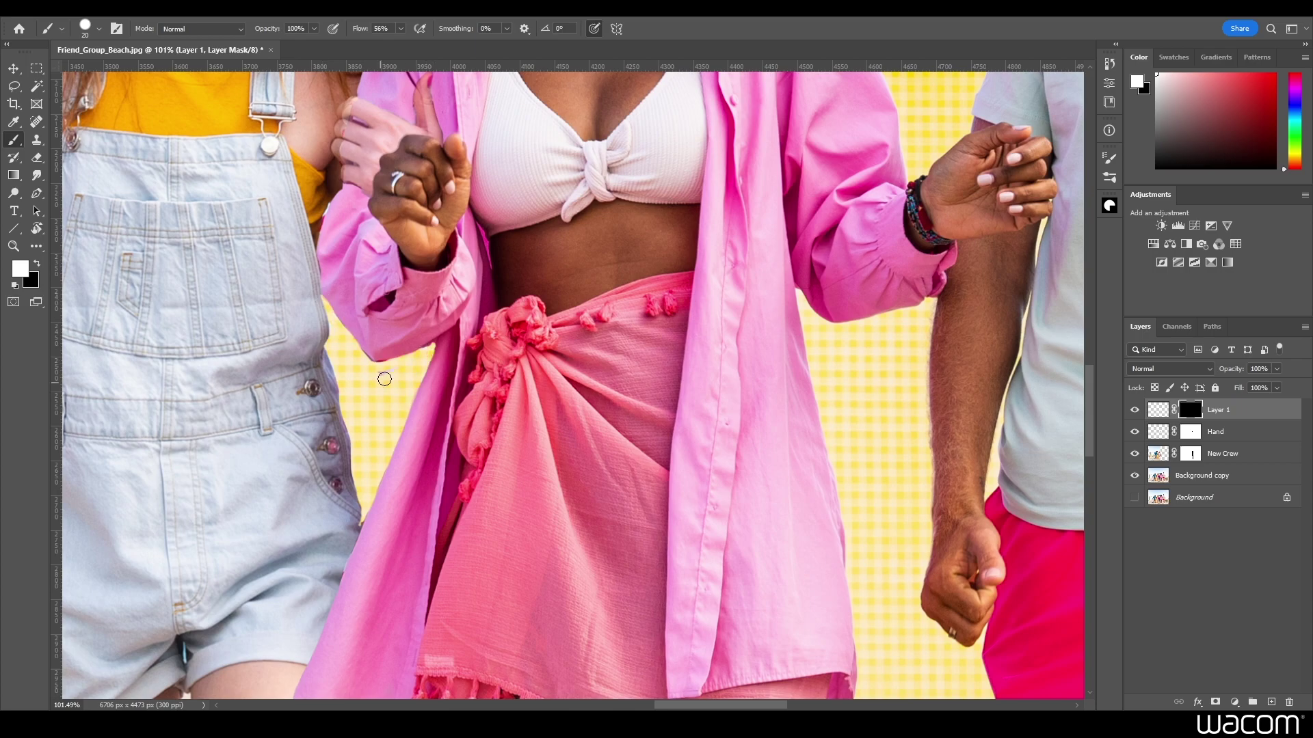
pyautogui.hotkey('ctrl', '0')
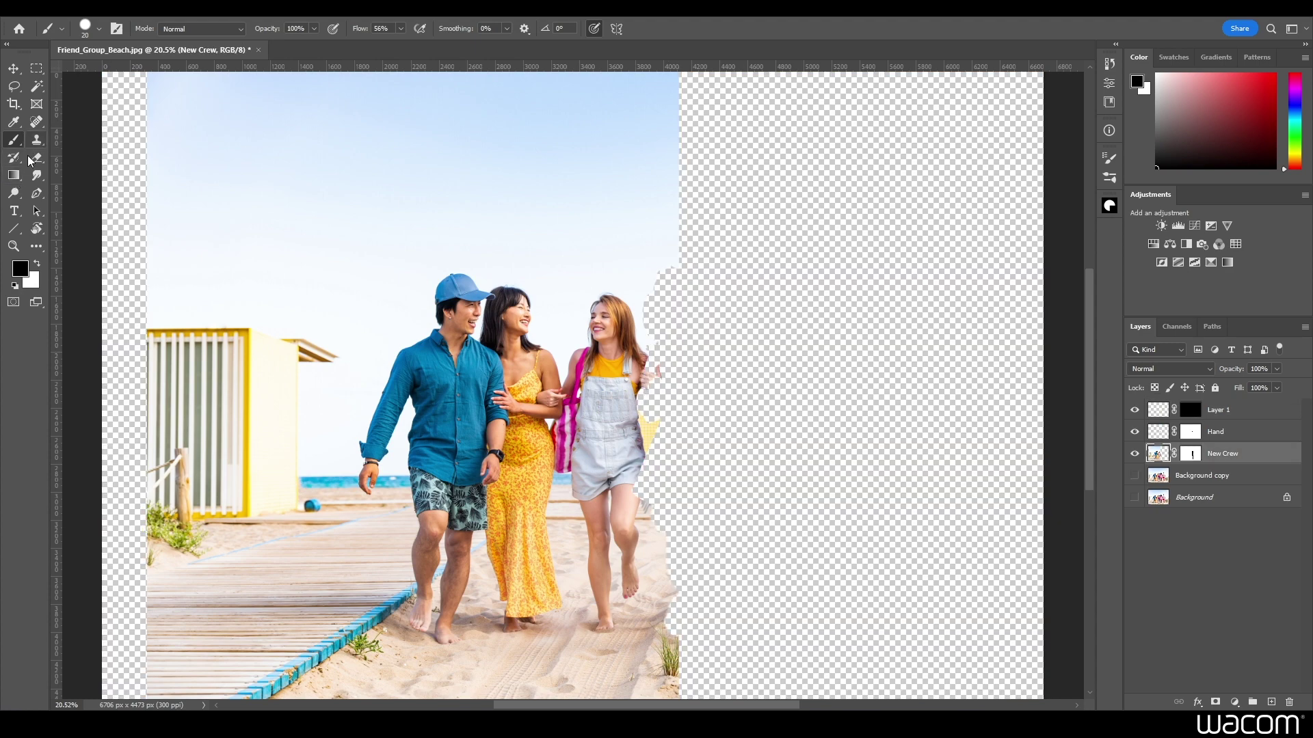
# Step: Blend the New Crew layer's hard sky edge using a soft 600 px eraser at 18% opacity
pyautogui.click(37, 163)
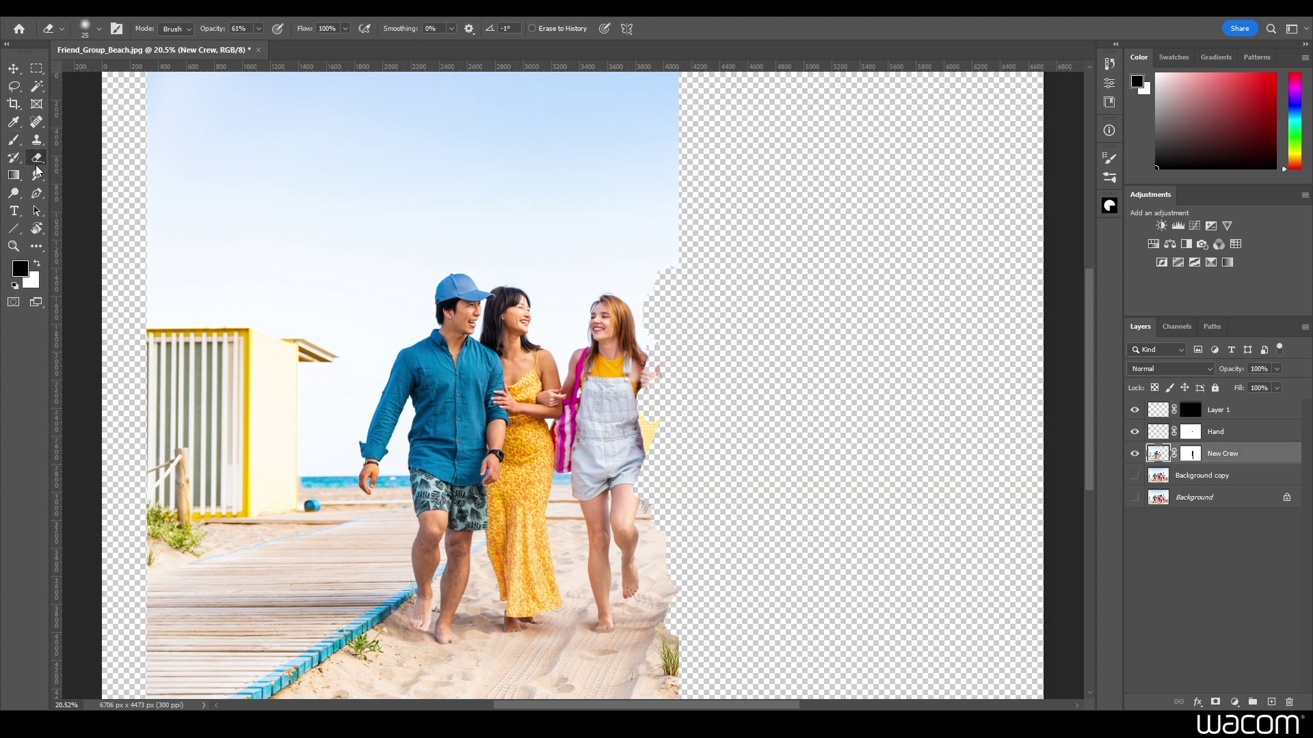
pyautogui.click(98, 28)
pyautogui.moveTo(118, 72); pyautogui.dragTo(147, 73)
pyautogui.click(311, 157)
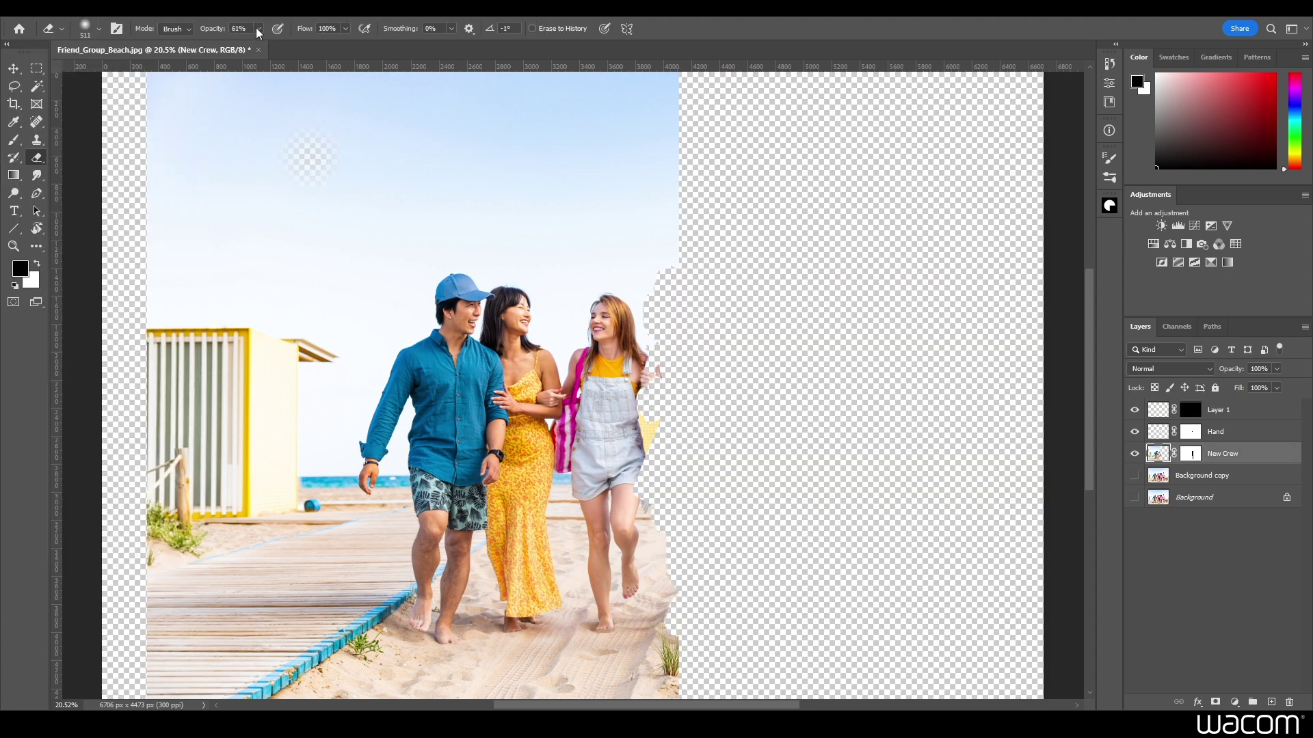
pyautogui.click(258, 29)
pyautogui.press(']')
pyautogui.press(']')
pyautogui.press(']')
pyautogui.press(']')
pyautogui.press(']')
pyautogui.press(']')
pyautogui.moveTo(707, 78)
pyautogui.mouseDown()
pyautogui.moveTo(707, 115)
pyautogui.moveTo(735, 127)
pyautogui.moveTo(703, 134)
pyautogui.moveTo(718, 121)
pyautogui.moveTo(715, 137)
pyautogui.moveTo(664, 123)
pyautogui.mouseUp()
pyautogui.press('[')
pyautogui.press('[')
pyautogui.press('[')
pyautogui.press('[')
pyautogui.press('[')
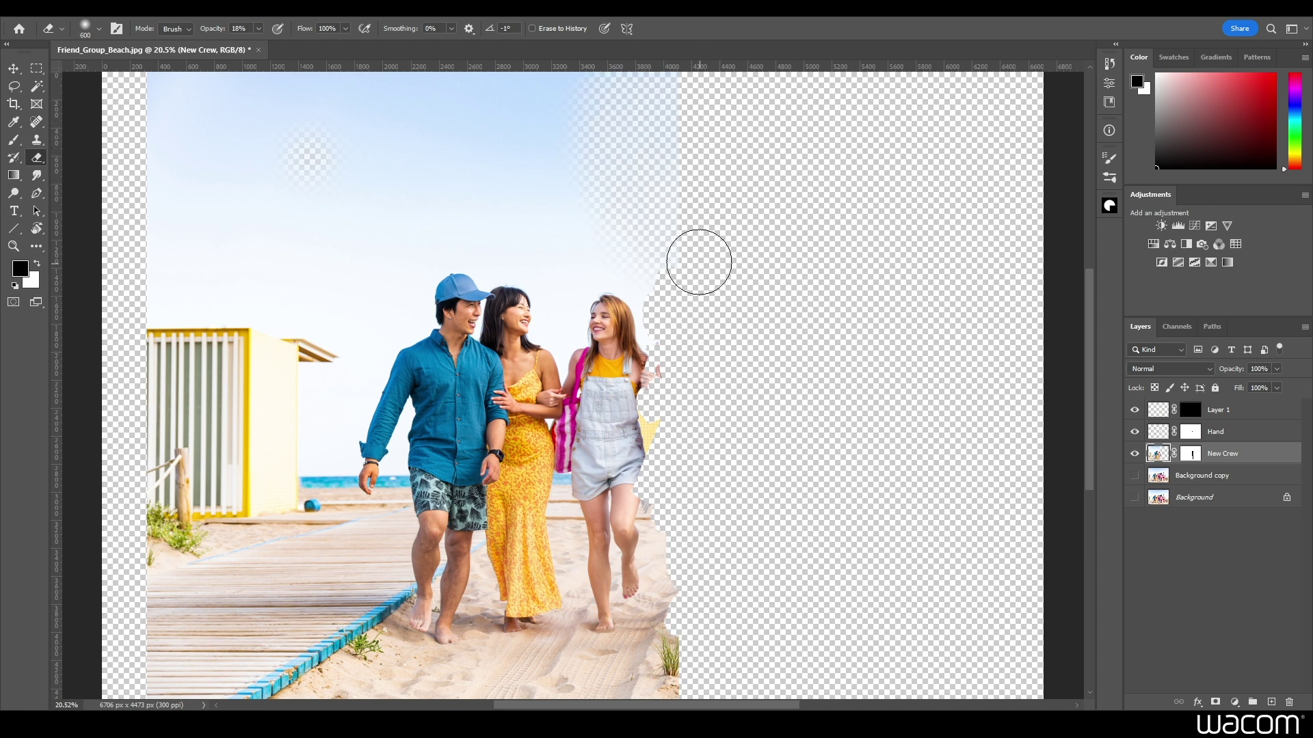
pyautogui.moveTo(595, 128)
pyautogui.mouseDown()
pyautogui.moveTo(680, 152)
pyautogui.moveTo(674, 117)
pyautogui.moveTo(674, 166)
pyautogui.moveTo(665, 104)
pyautogui.moveTo(669, 131)
pyautogui.mouseUp()
pyautogui.moveTo(673, 67)
pyautogui.mouseDown()
pyautogui.moveTo(674, 96)
pyautogui.moveTo(675, 65)
pyautogui.mouseUp()
pyautogui.click(1134, 475)
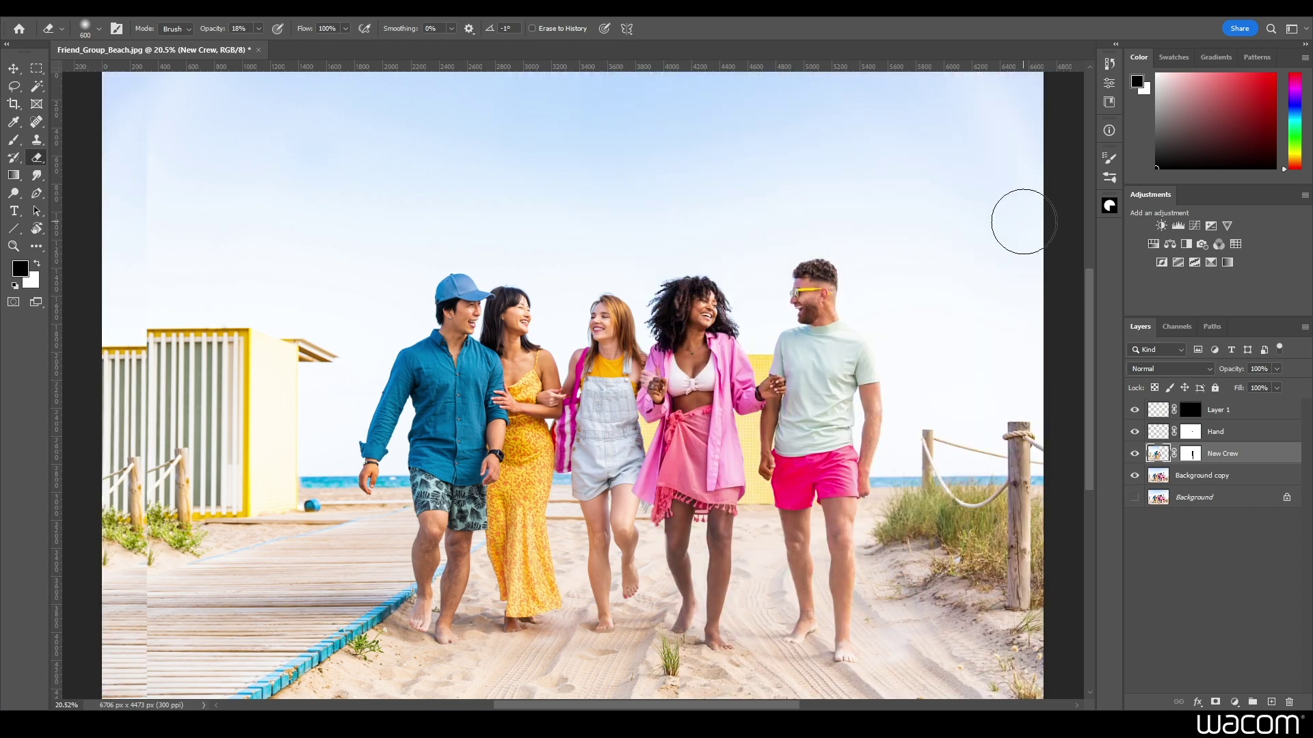
# Step: On a new layer above New Crew, paint a soft 35% opacity skin-tone shadow on the thigh beneath the pink shirt's hem
pyautogui.press('z')
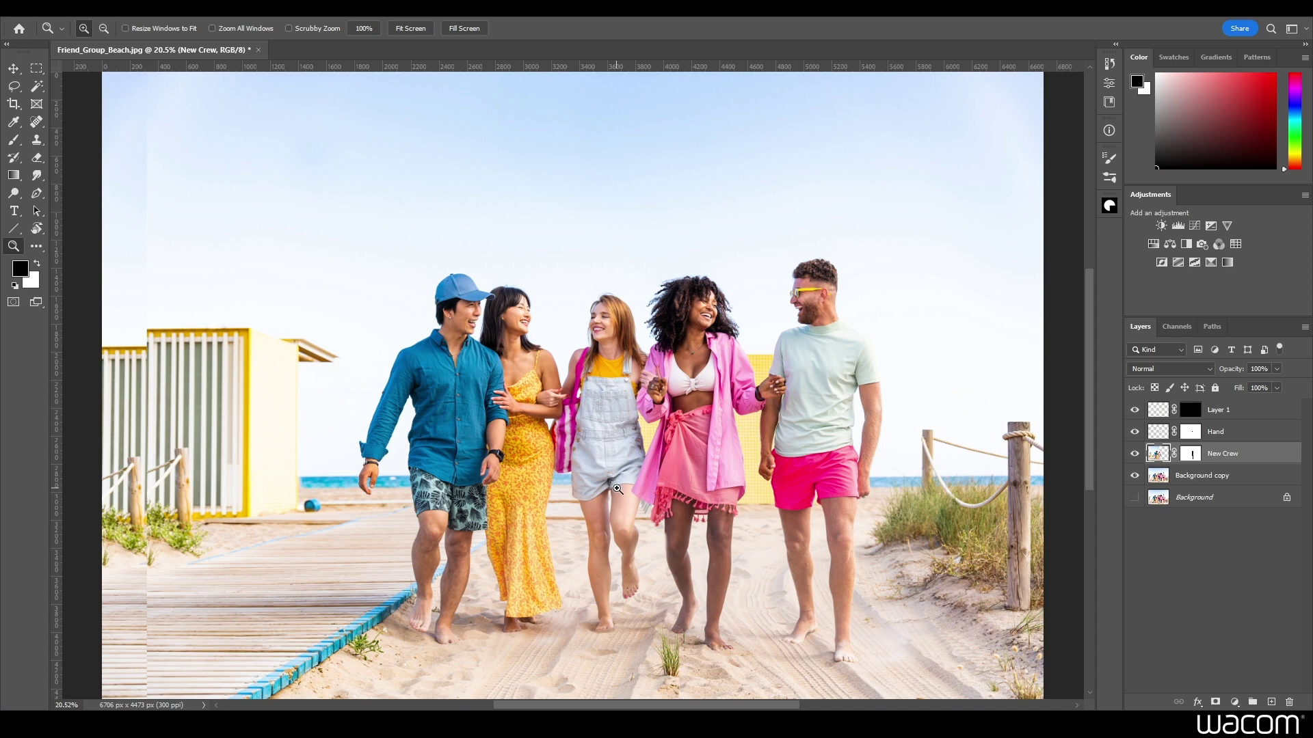
pyautogui.moveTo(610, 464); pyautogui.dragTo(727, 522)
pyautogui.press('b')
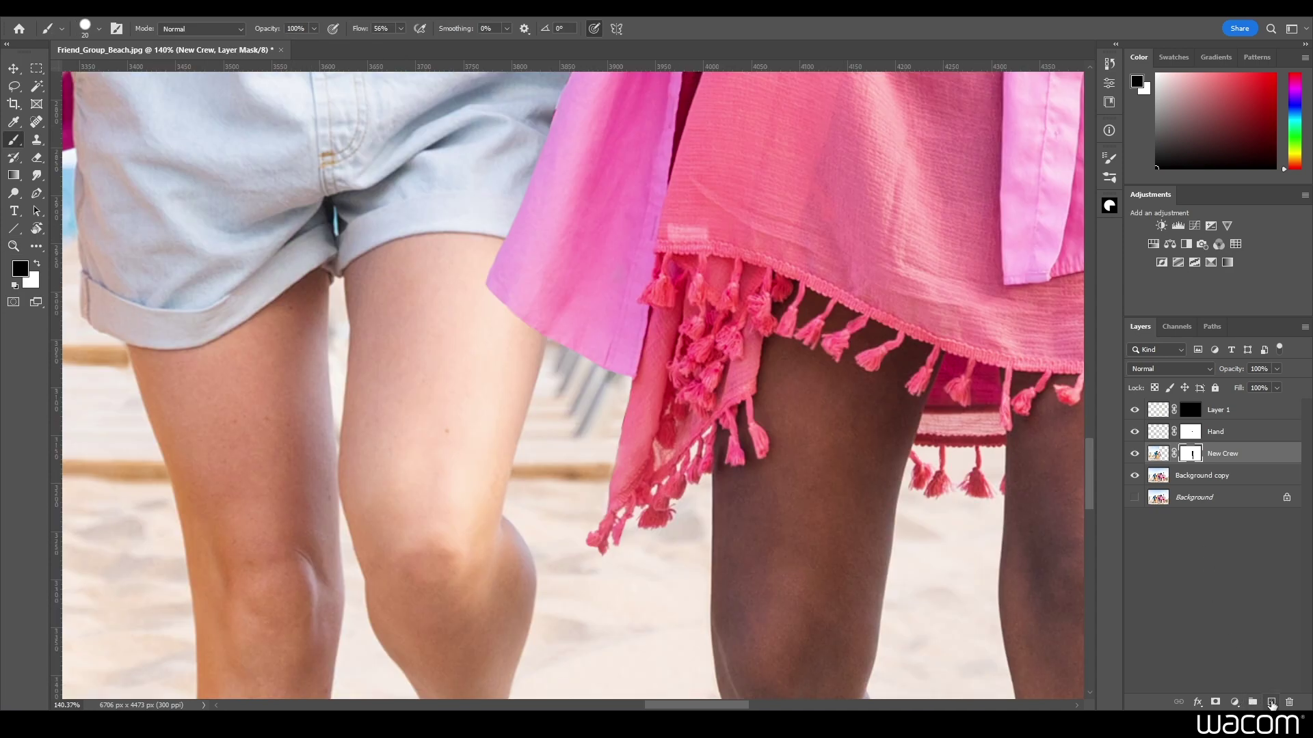
pyautogui.click(1270, 702)
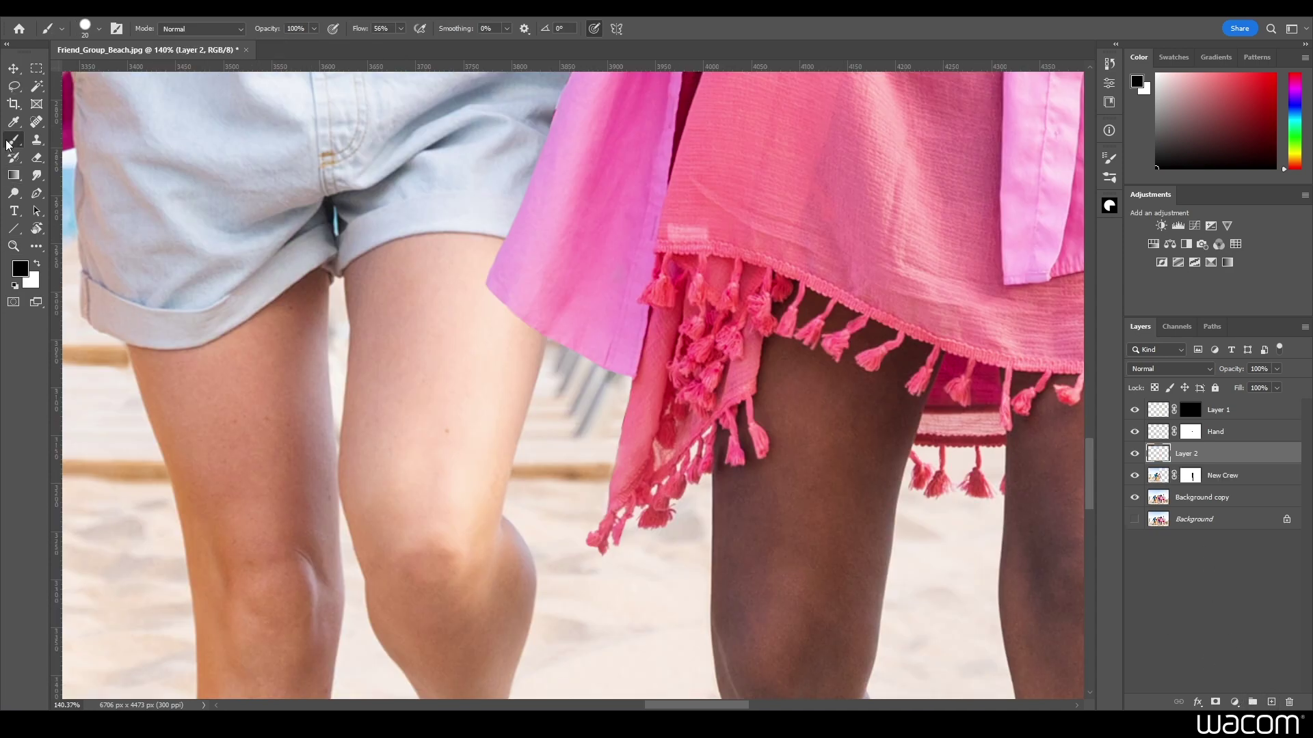
pyautogui.click(98, 29)
pyautogui.click(154, 73)
pyautogui.click(127, 361)
pyautogui.moveTo(150, 73); pyautogui.dragTo(124, 72)
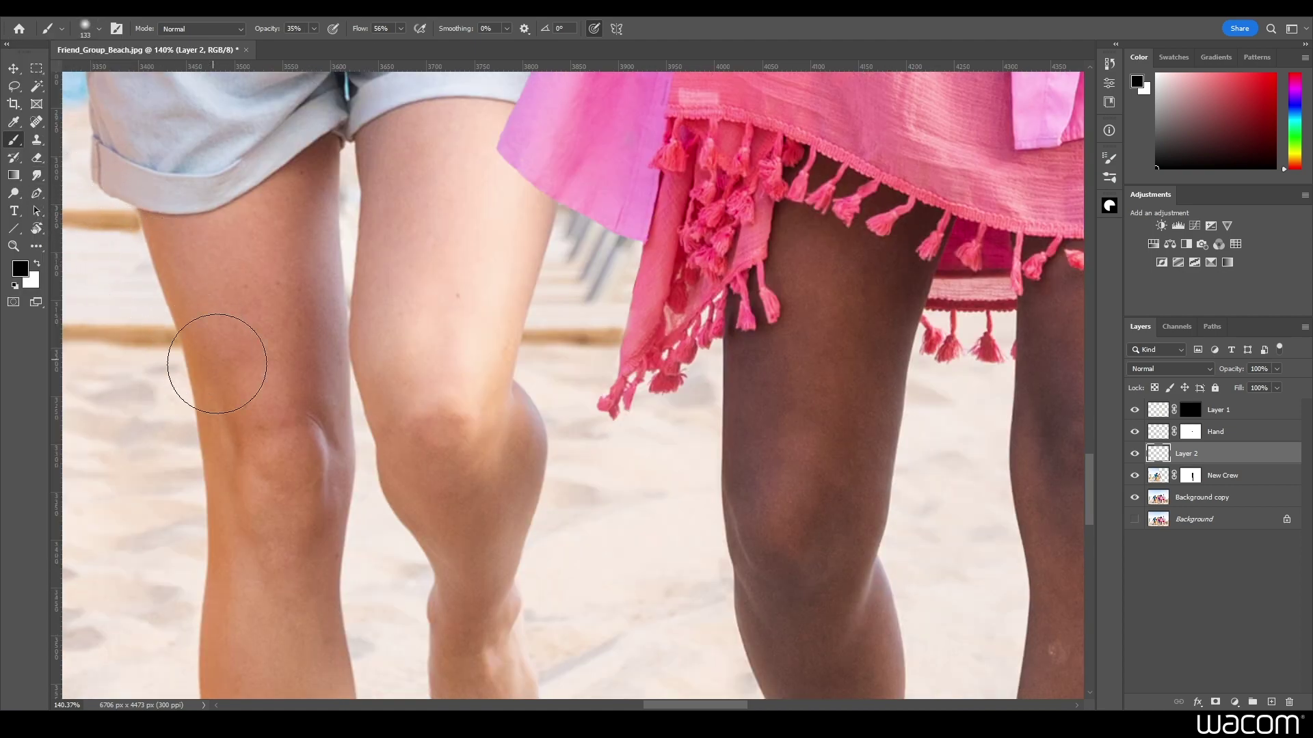
pyautogui.keyDown('alt'); pyautogui.click(327, 416); pyautogui.keyUp('alt')
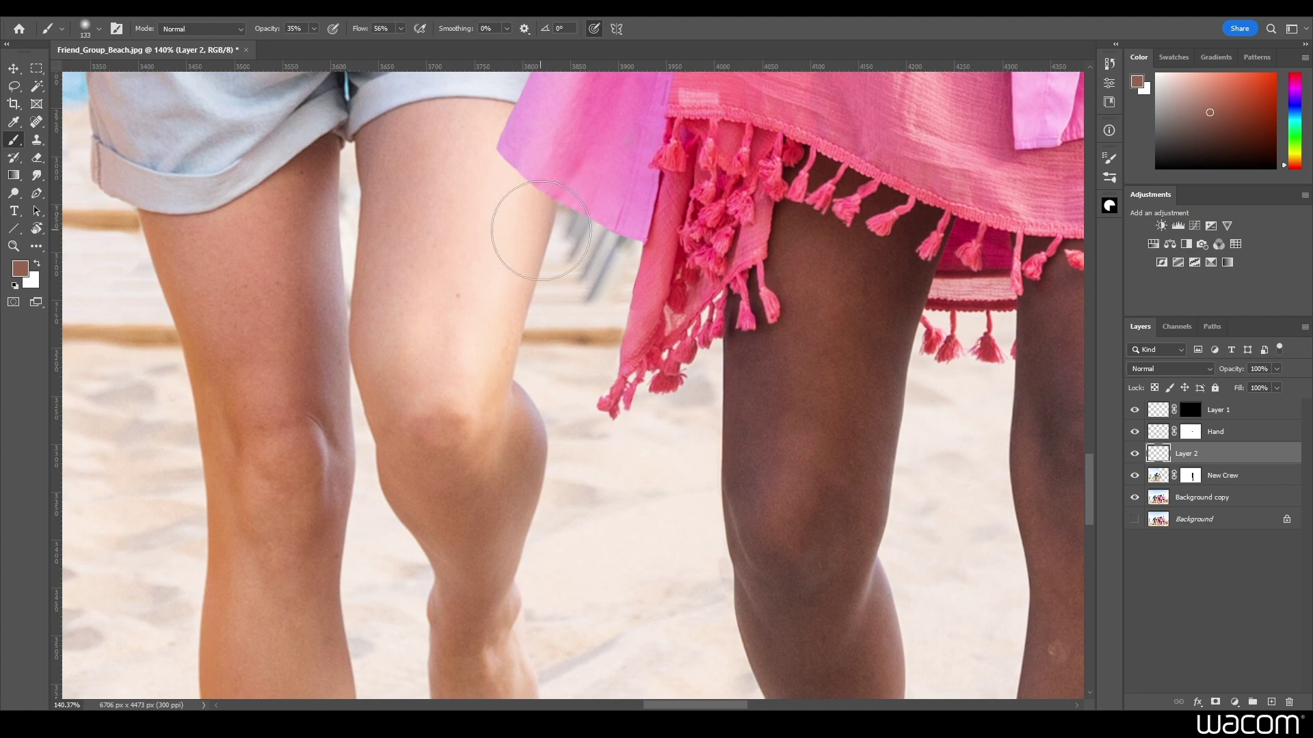
pyautogui.moveTo(544, 251)
pyautogui.mouseDown()
pyautogui.moveTo(555, 183)
pyautogui.moveTo(543, 179)
pyautogui.moveTo(548, 202)
pyautogui.moveTo(538, 174)
pyautogui.moveTo(555, 256)
pyautogui.moveTo(547, 181)
pyautogui.mouseUp()
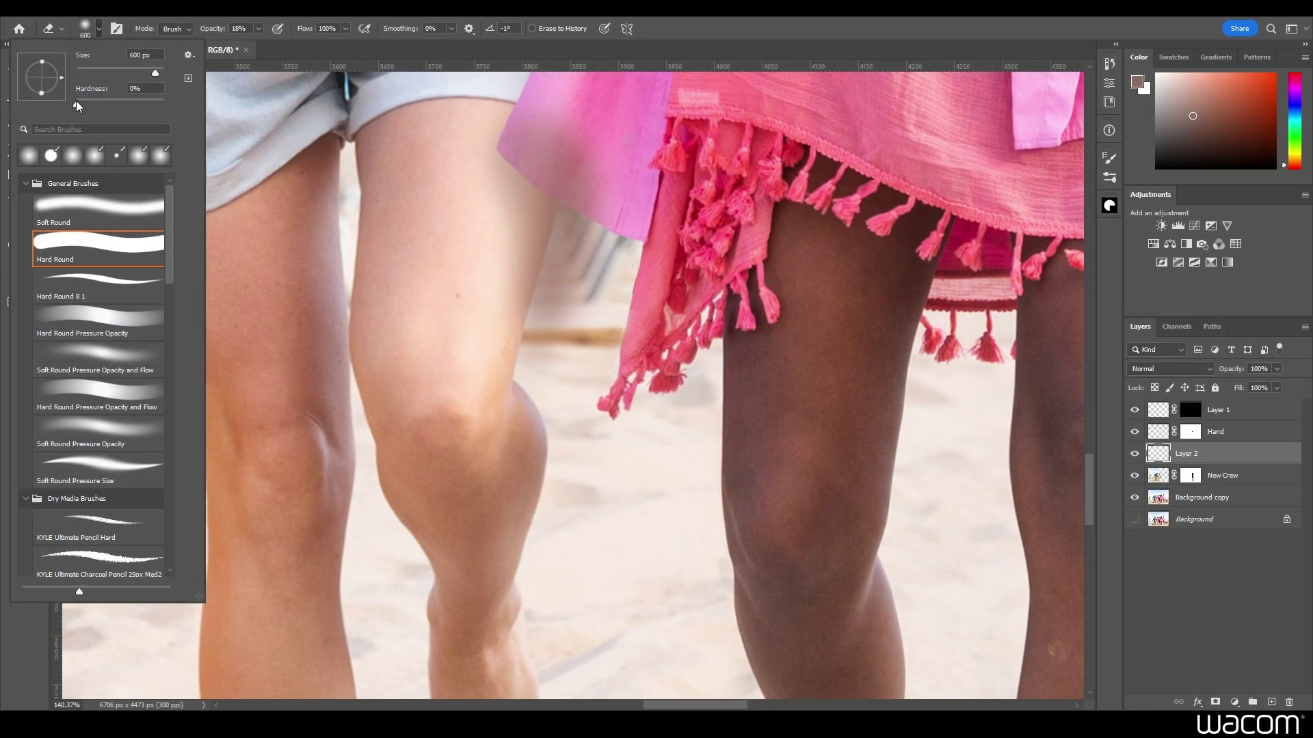
# Step: Erase the shadow spill from the pink shirt and the background beside the thigh with a hard-edged eraser
pyautogui.moveTo(76, 106); pyautogui.dragTo(163, 106)
pyautogui.click(101, 72)
pyautogui.moveTo(586, 263)
pyautogui.mouseDown()
pyautogui.moveTo(592, 201)
pyautogui.moveTo(558, 168)
pyautogui.moveTo(597, 191)
pyautogui.moveTo(555, 168)
pyautogui.mouseUp()
pyautogui.click(259, 29)
pyautogui.moveTo(259, 45); pyautogui.dragTo(318, 46)
pyautogui.moveTo(563, 288)
pyautogui.mouseDown()
pyautogui.moveTo(578, 255)
pyautogui.moveTo(570, 180)
pyautogui.moveTo(556, 146)
pyautogui.moveTo(527, 145)
pyautogui.mouseUp()
# Step: Soften the thigh shadow's inner edge with a soft 100 px eraser at 23% opacity
pyautogui.click(99, 29)
pyautogui.moveTo(163, 105); pyautogui.dragTo(76, 105)
pyautogui.click(110, 73)
pyautogui.click(259, 28)
pyautogui.moveTo(258, 45); pyautogui.dragTo(208, 48)
pyautogui.moveTo(503, 115); pyautogui.dragTo(471, 171)
# Step: Set the thigh shadow layer to Multiply blending at 65% opacity
pyautogui.click(1170, 368)
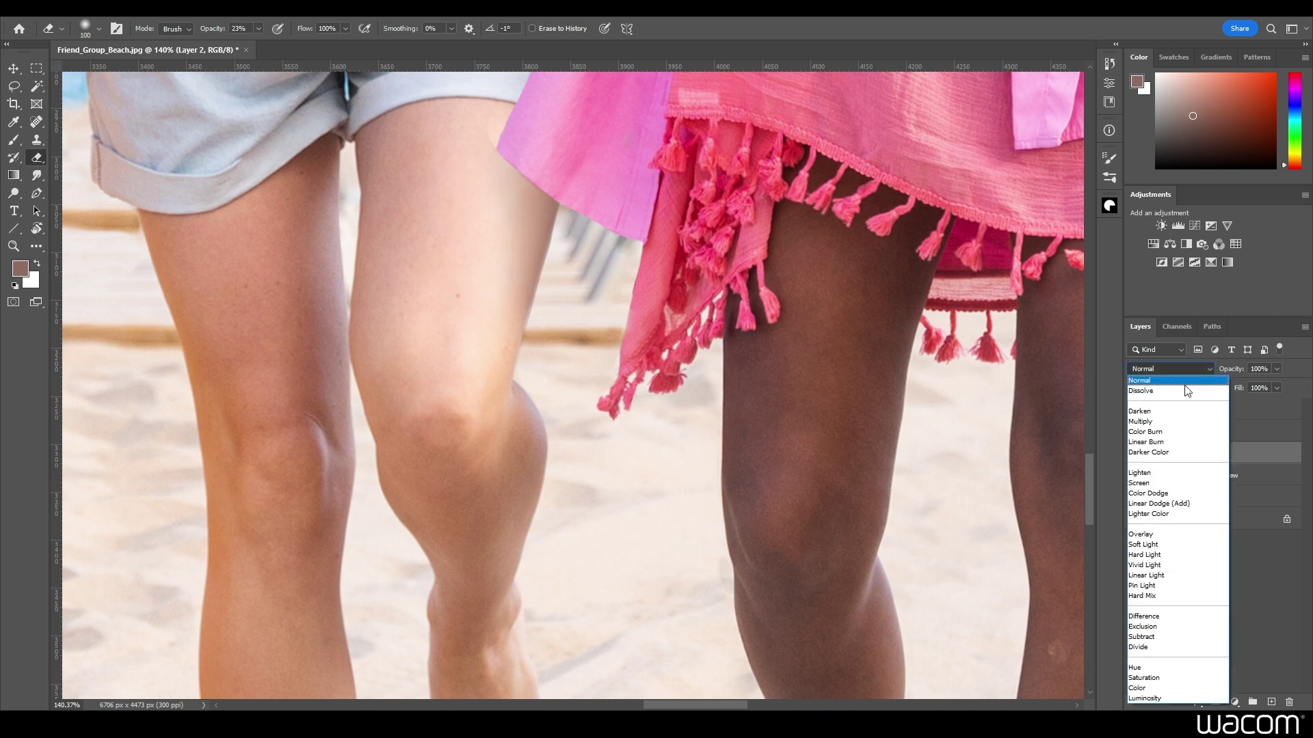
pyautogui.click(1153, 422)
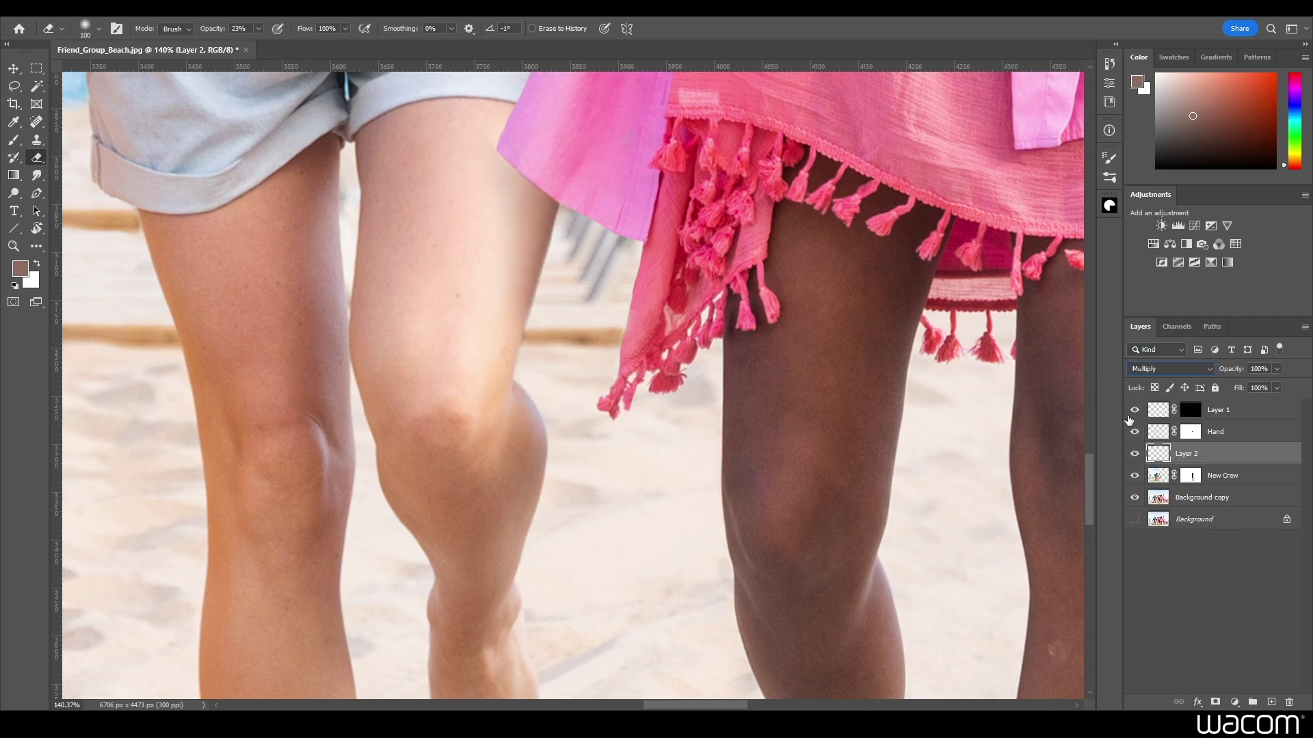
pyautogui.moveTo(1276, 369); pyautogui.dragTo(1247, 393)
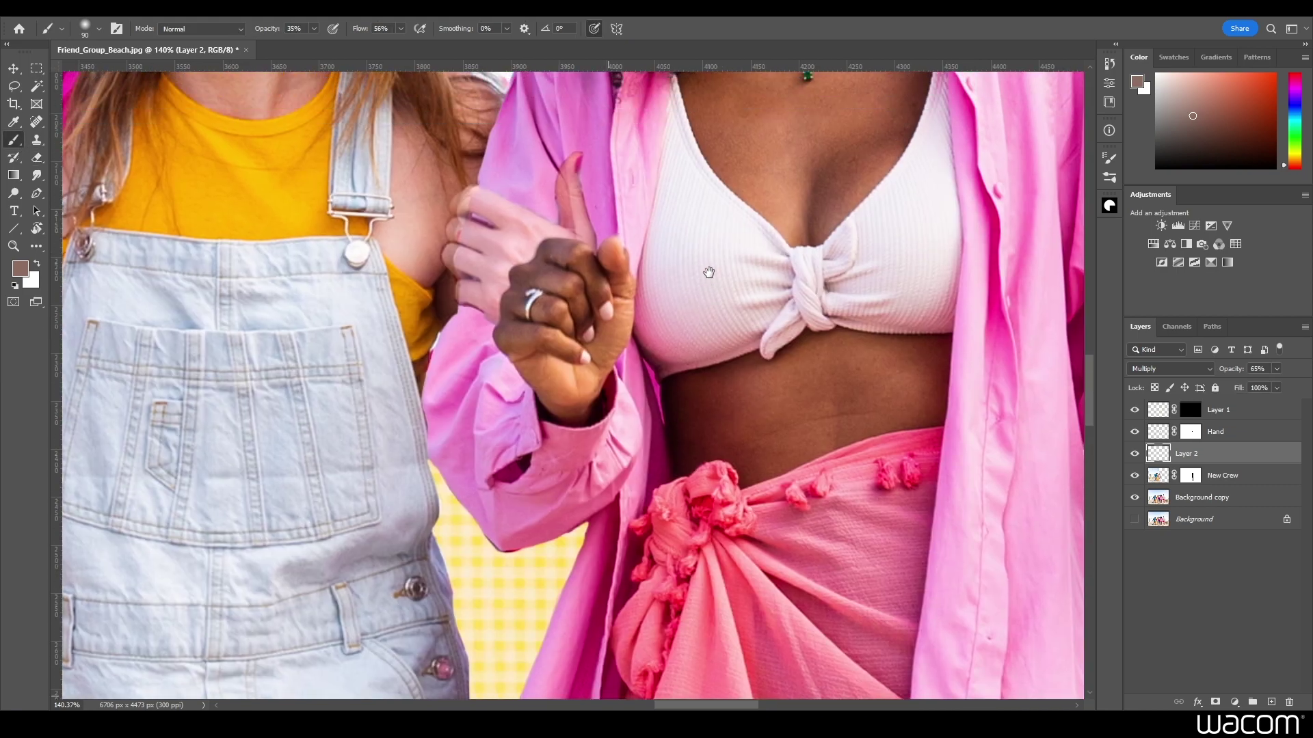
# Step: Set the Hand layer's opacity to 100%
pyautogui.scroll(2, 711, 342)
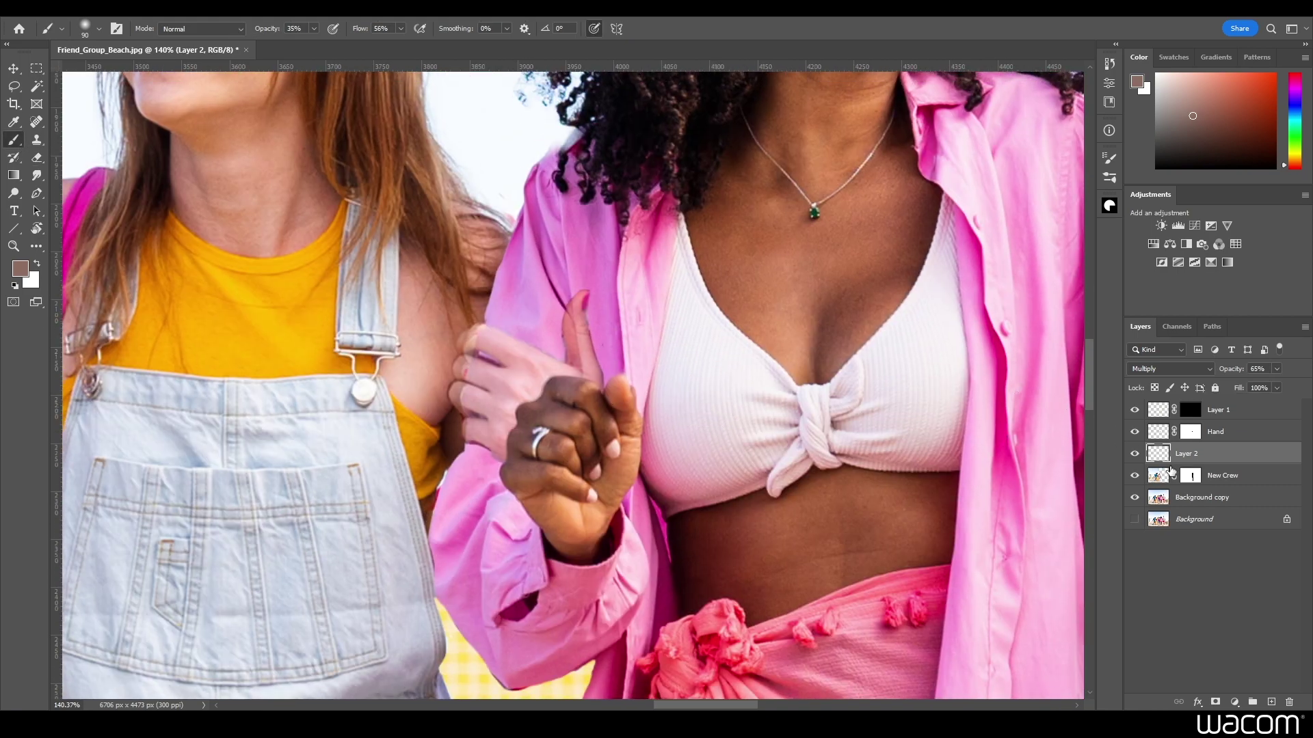
pyautogui.click(1158, 437)
pyautogui.click(1276, 369)
pyautogui.moveTo(1277, 388); pyautogui.dragTo(1297, 384)
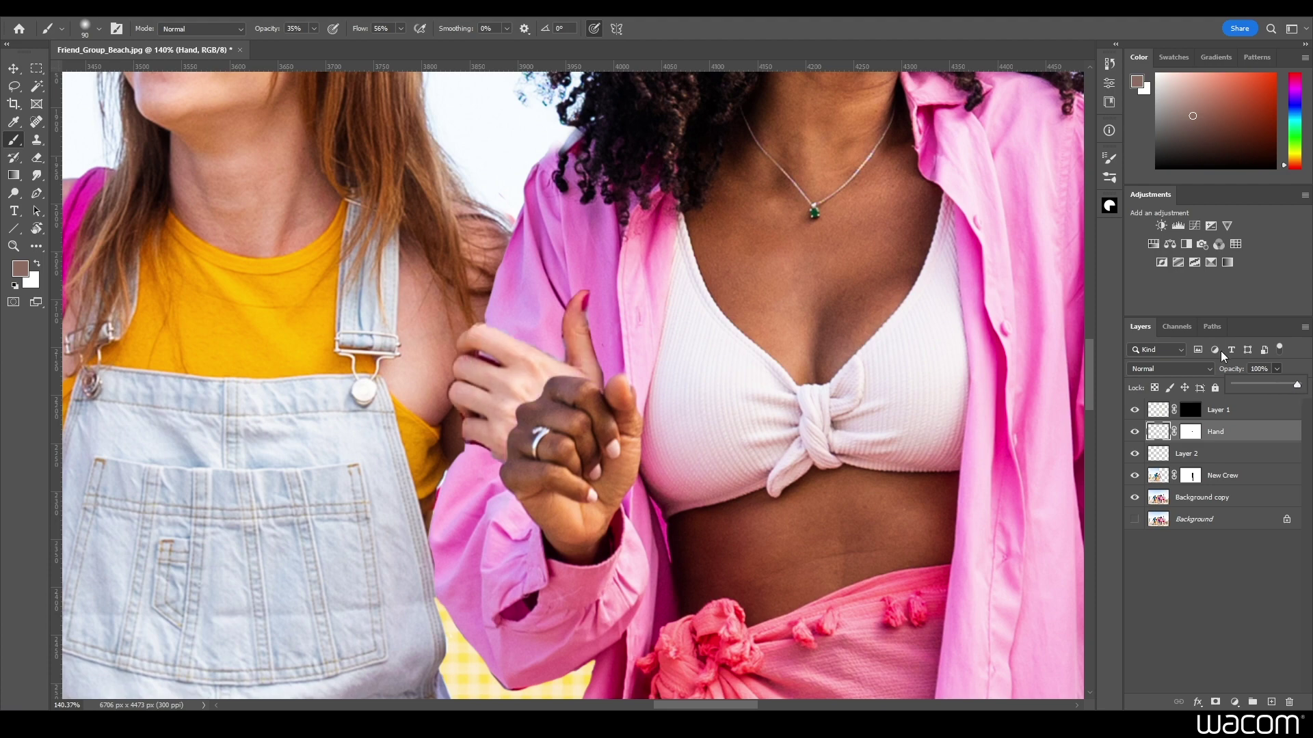
# Step: Paint black on the Hand mask around the thumb with a small soft brush at 100% opacity and flow to remove its fringe
pyautogui.moveTo(511, 369); pyautogui.dragTo(588, 369)
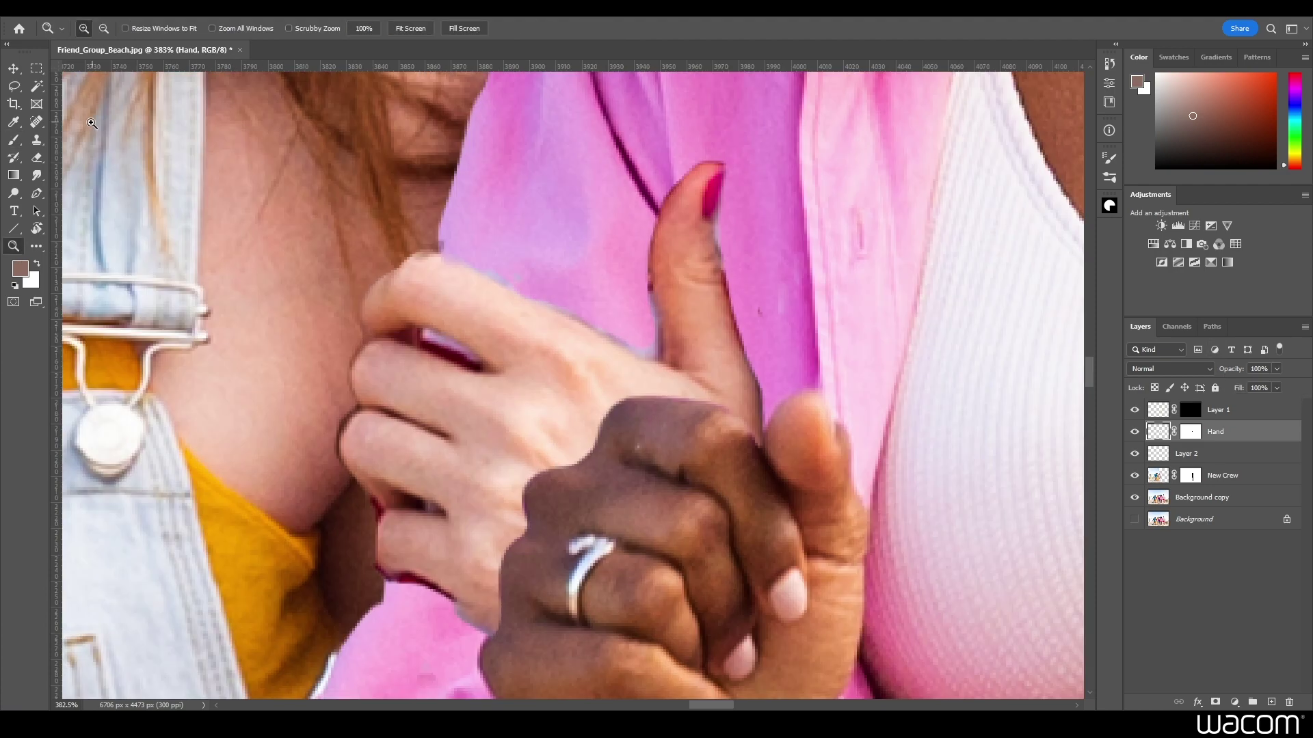
pyautogui.press('x')
pyautogui.click(99, 28)
pyautogui.moveTo(97, 72); pyautogui.dragTo(85, 71)
pyautogui.click(99, 29)
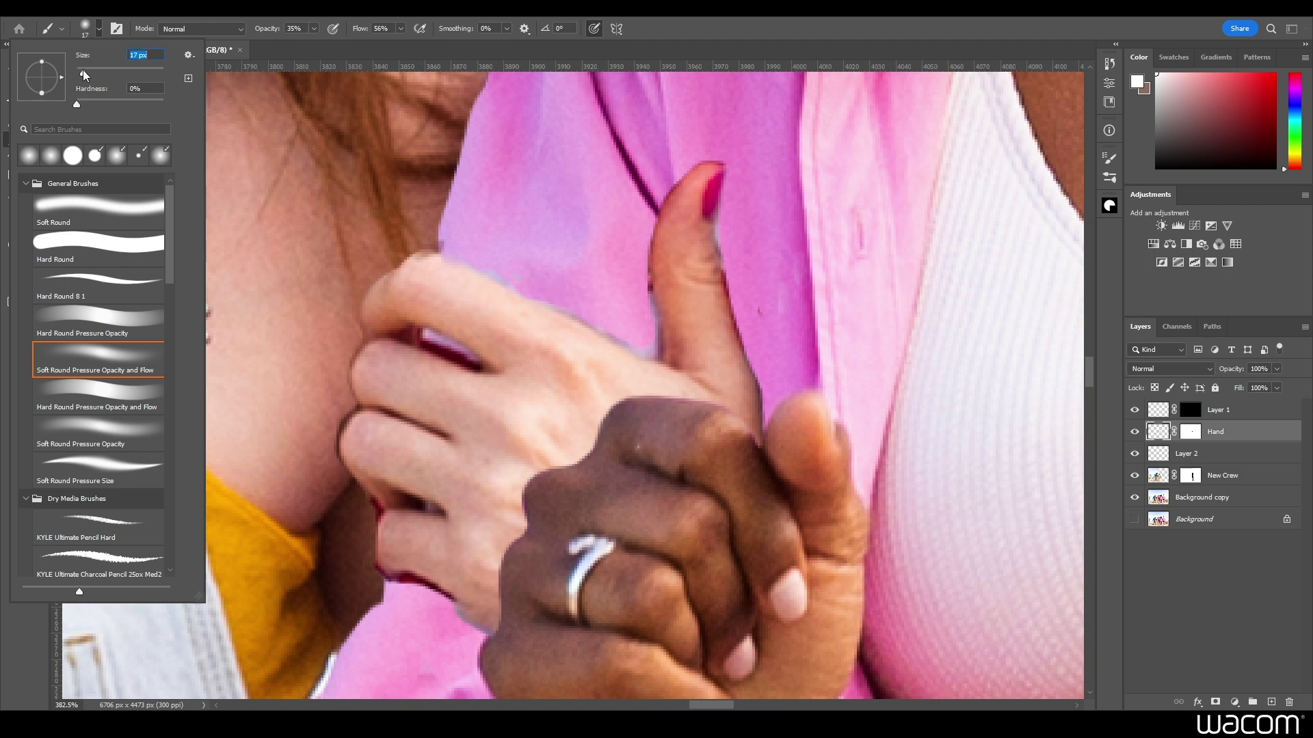
pyautogui.moveTo(741, 270); pyautogui.dragTo(743, 298)
pyautogui.click(1190, 431)
pyautogui.click(314, 28)
pyautogui.moveTo(312, 44)
pyautogui.mouseDown()
pyautogui.moveTo(402, 67)
pyautogui.moveTo(444, 45)
pyautogui.mouseUp()
pyautogui.click(400, 28)
pyautogui.press('[')
pyautogui.moveTo(728, 229); pyautogui.dragTo(769, 396)
pyautogui.moveTo(656, 345)
pyautogui.mouseDown()
pyautogui.moveTo(644, 319)
pyautogui.moveTo(714, 159)
pyautogui.mouseUp()
# Step: Touch up the New Crew mask along the back of the copied hand and beside its thumb
pyautogui.click(1190, 475)
pyautogui.moveTo(550, 286); pyautogui.dragTo(522, 281)
pyautogui.click(1193, 433)
pyautogui.click(1191, 475)
pyautogui.moveTo(771, 325); pyautogui.dragTo(760, 311)
# Step: Paint out the remaining fringe between the copied hand's fingers and along its outer edges on the Hand mask
pyautogui.click(1195, 437)
pyautogui.moveTo(430, 342); pyautogui.dragTo(478, 365)
pyautogui.moveTo(621, 333); pyautogui.dragTo(592, 318)
pyautogui.moveTo(397, 586)
pyautogui.mouseDown()
pyautogui.moveTo(414, 589)
pyautogui.moveTo(345, 413)
pyautogui.mouseUp()
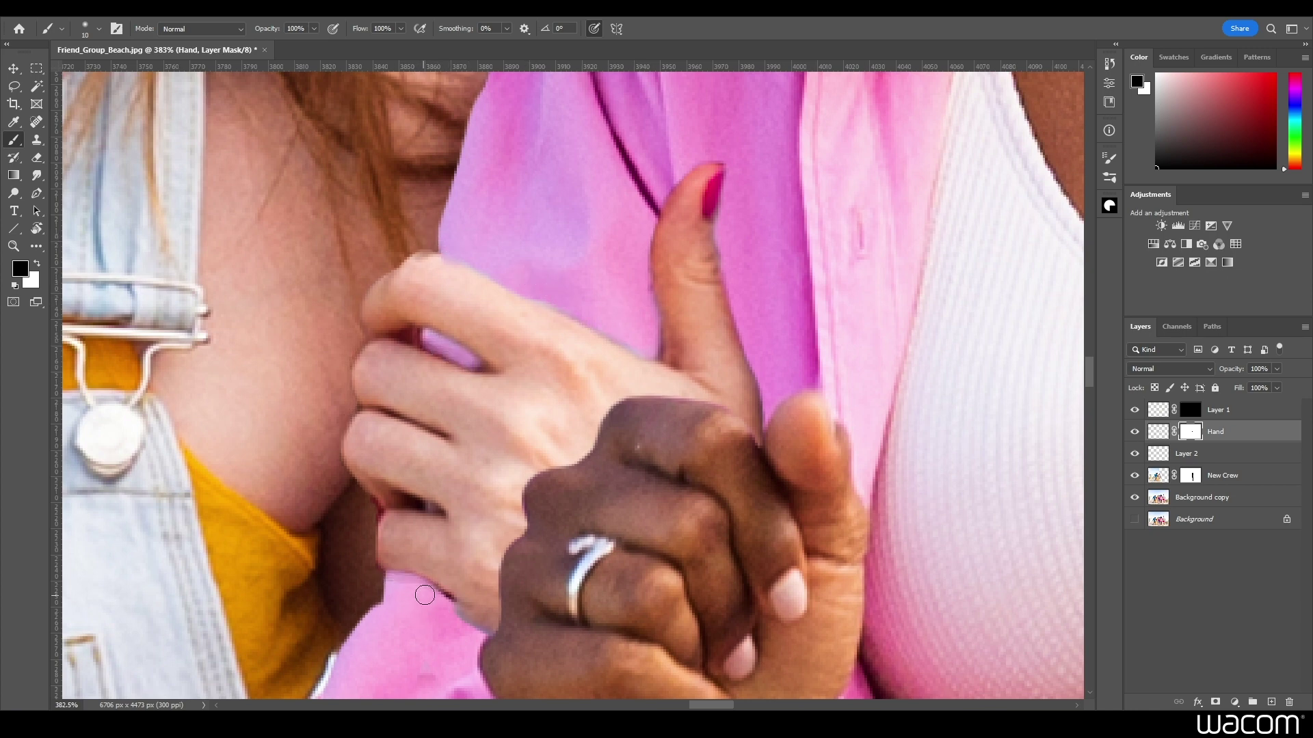
pyautogui.moveTo(436, 595); pyautogui.dragTo(472, 628)
pyautogui.moveTo(707, 515); pyautogui.dragTo(735, 473)
pyautogui.hotkey('ctrl', '-')
pyautogui.hotkey('ctrl', '-')
pyautogui.hotkey('ctrl', '-')
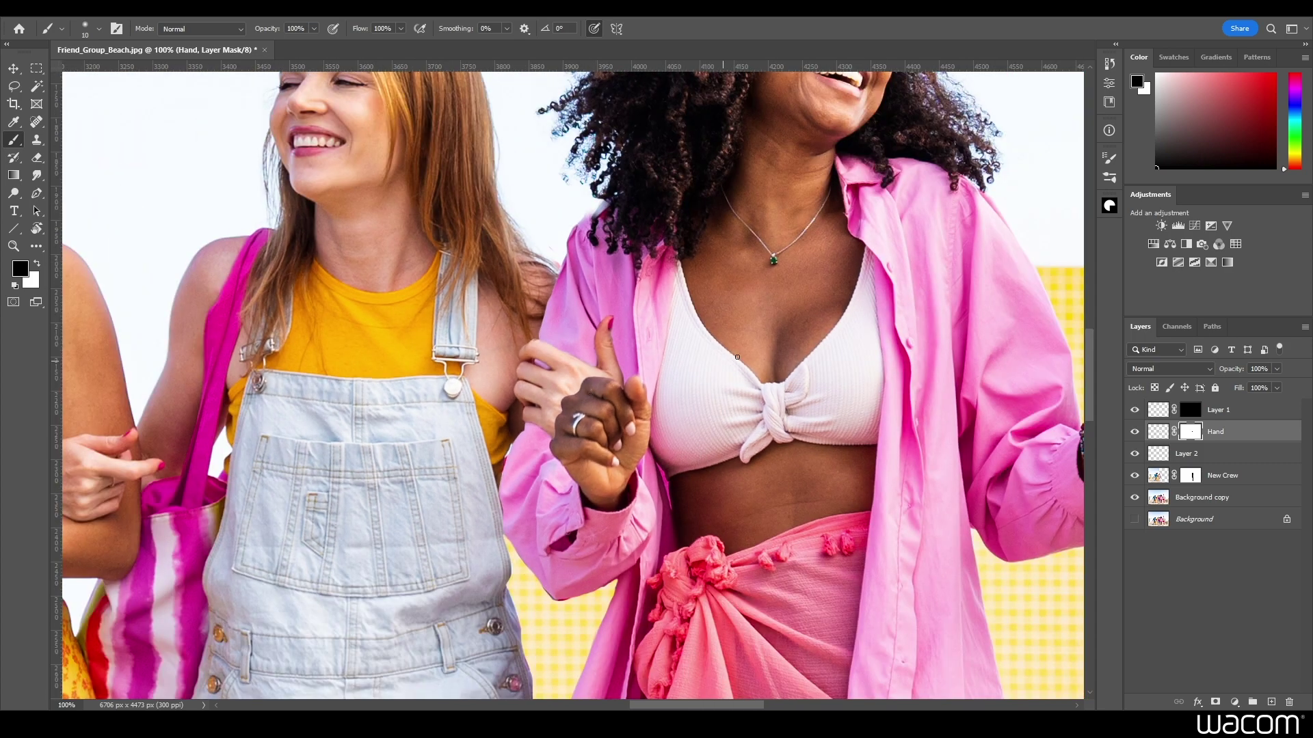
# Step: Apply the Hand layer's mask and lock the layer's transparent pixels
pyautogui.rightClick(1187, 433)
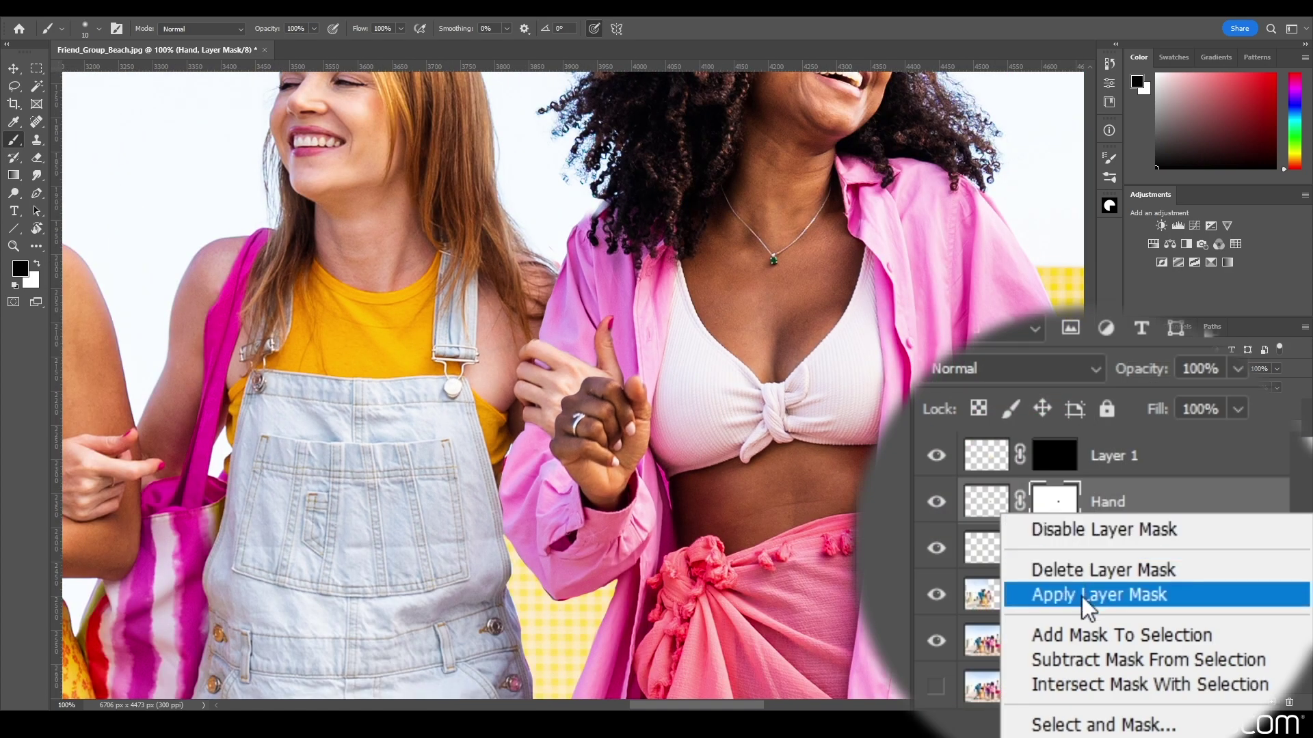
pyautogui.click(1082, 596)
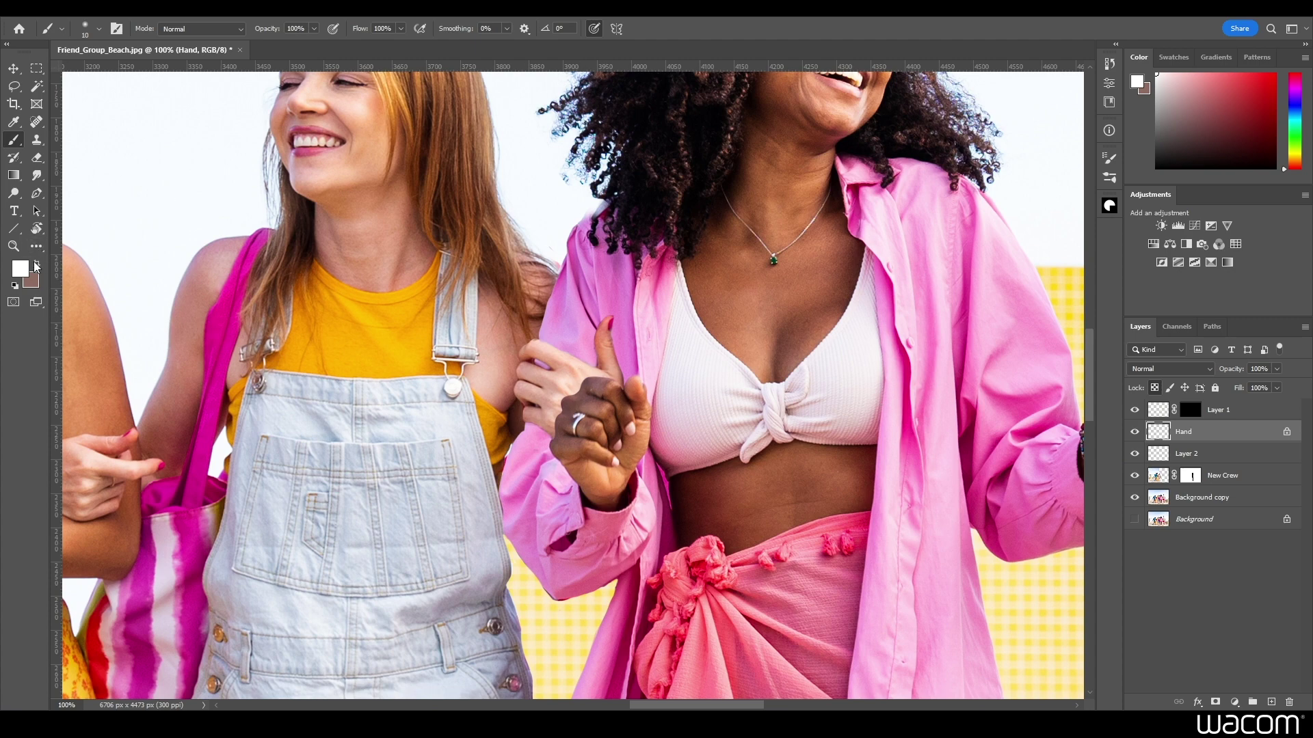
# Step: Shade the area where the copied hand meets the fist using a soft 91 px brush at 36% opacity
pyautogui.click(99, 29)
pyautogui.moveTo(113, 71); pyautogui.dragTo(116, 73)
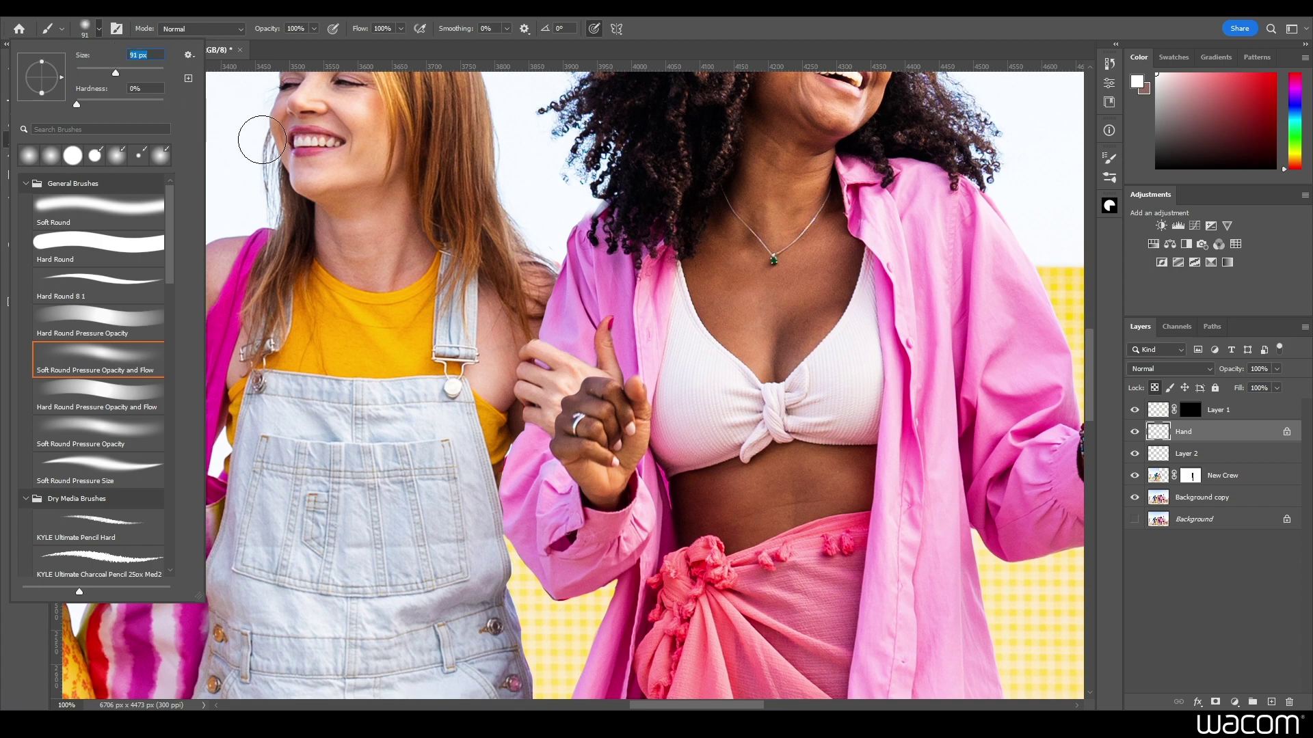
pyautogui.click(314, 30)
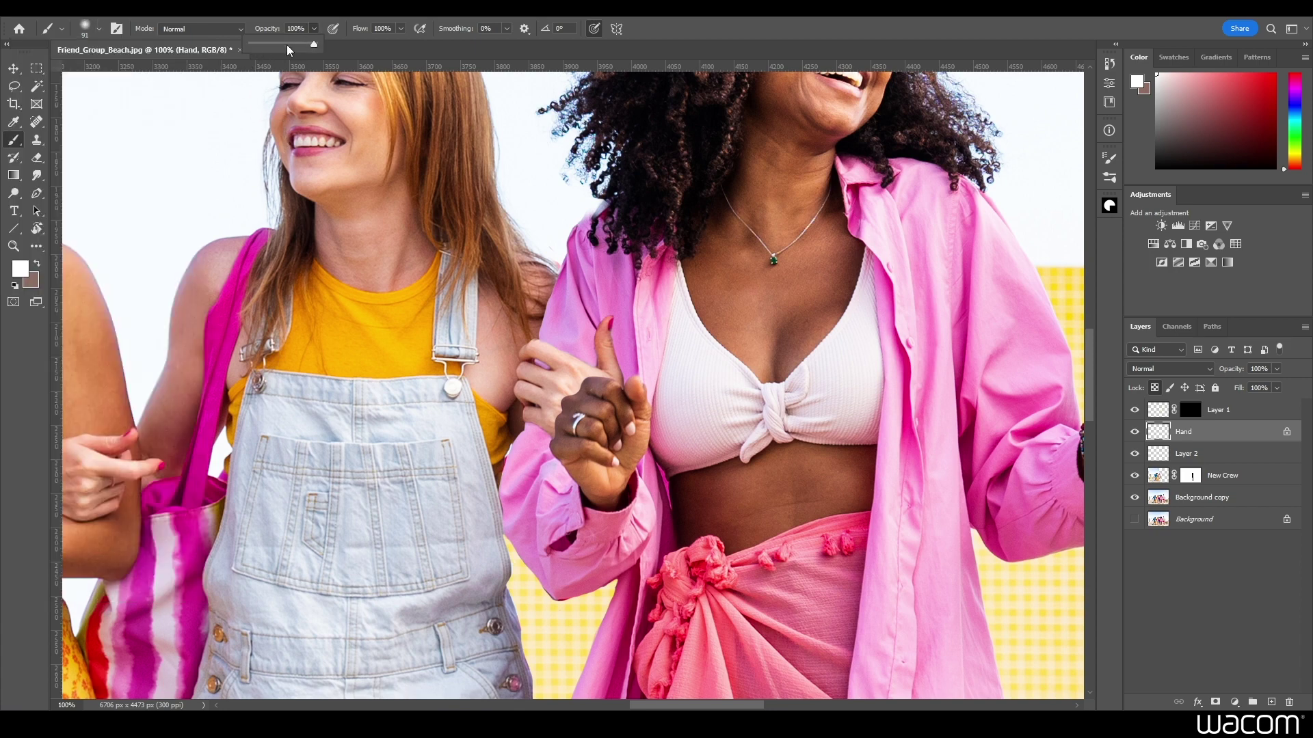
pyautogui.click(378, 45)
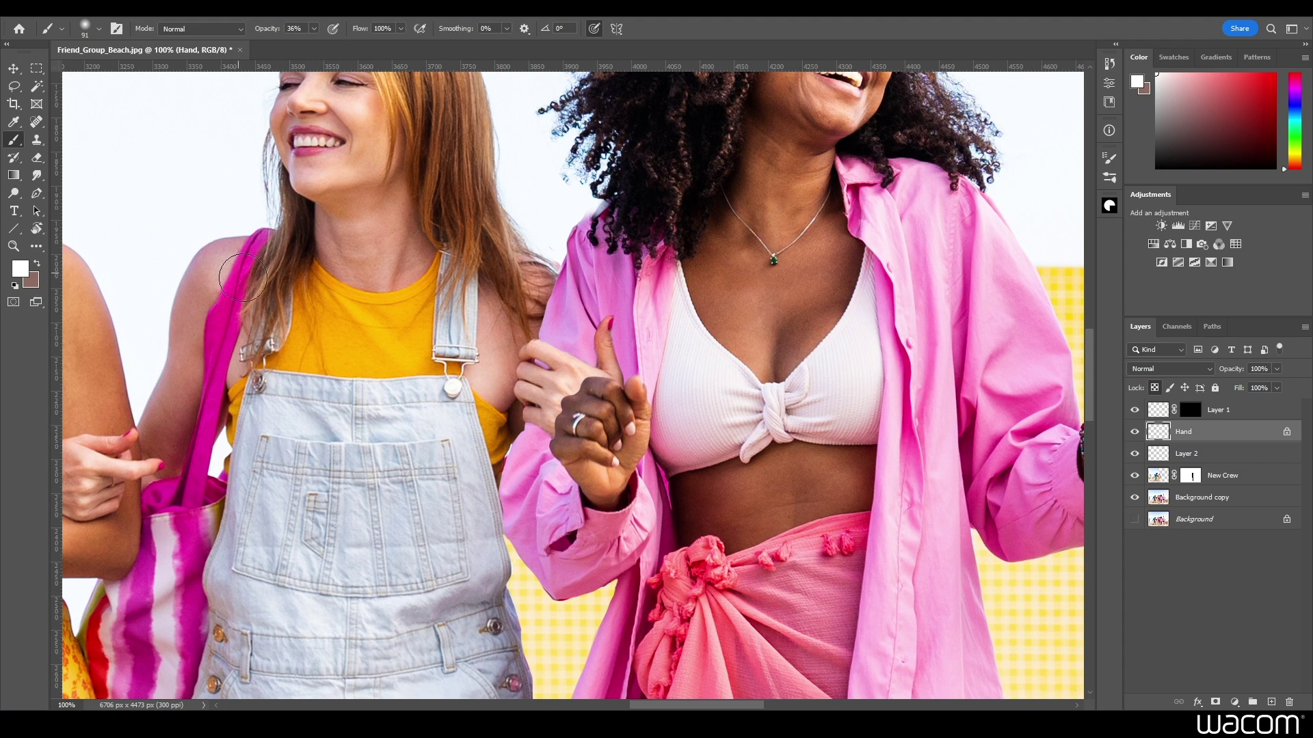
pyautogui.keyDown('alt'); pyautogui.click(513, 410); pyautogui.keyUp('alt')
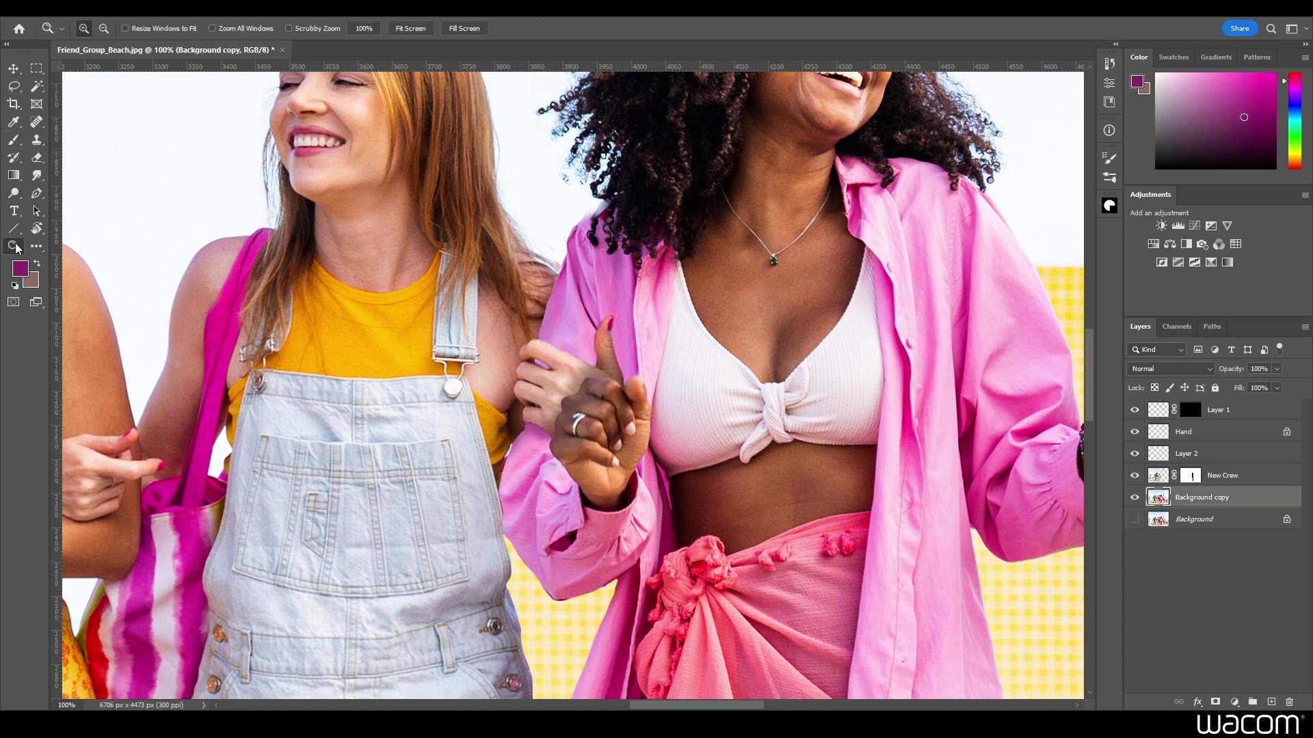
# Step: On New Crew, paint sampled orange over the white fringe between the yellow shirt and the pink sleeve
pyautogui.press('z')
pyautogui.moveTo(404, 386); pyautogui.dragTo(646, 534)
pyautogui.press('b')
pyautogui.keyDown('alt'); pyautogui.click(536, 356); pyautogui.keyUp('alt')
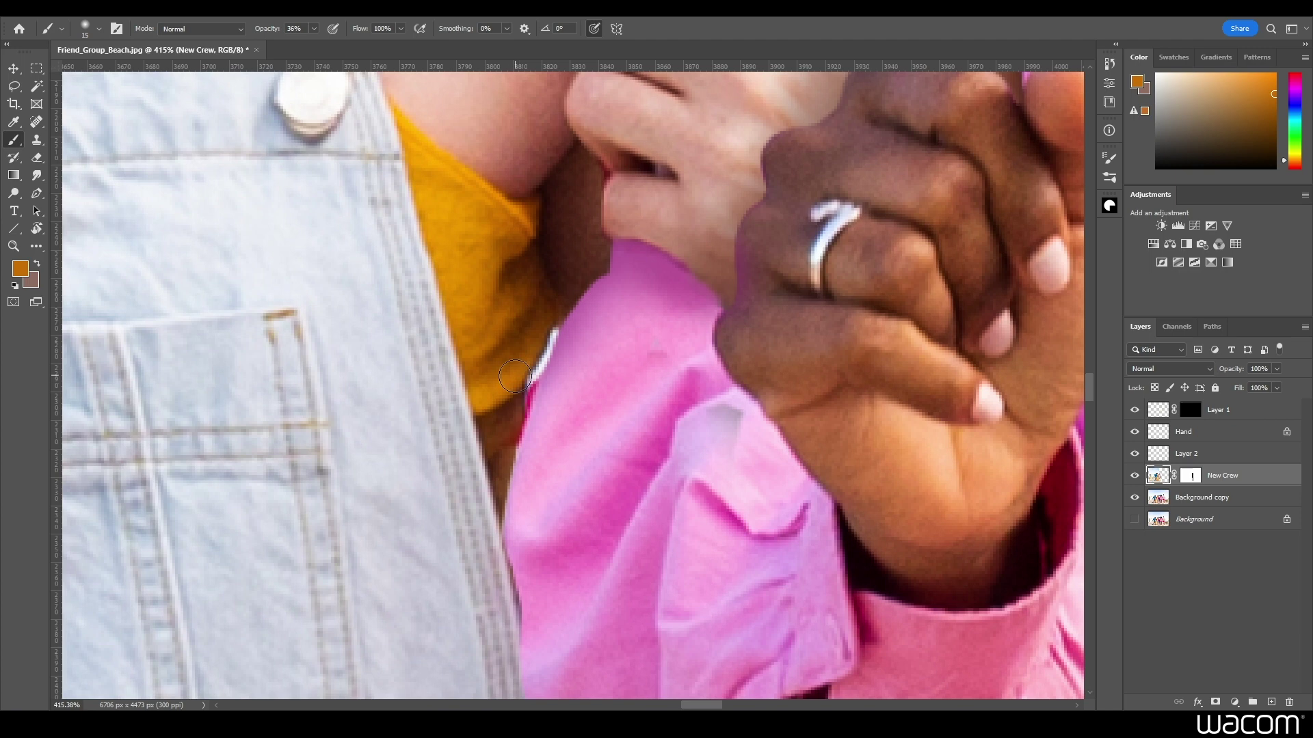
pyautogui.keyDown('alt'); pyautogui.click(551, 301); pyautogui.keyUp('alt')
pyautogui.press('[')
pyautogui.press('[')
pyautogui.moveTo(551, 324)
pyautogui.mouseDown()
pyautogui.moveTo(507, 391)
pyautogui.moveTo(533, 382)
pyautogui.mouseUp()
pyautogui.keyDown('alt'); pyautogui.click(532, 387); pyautogui.keyUp('alt')
# Step: Pick a new paint colour and touch up New Crew's mask along the fringe beside the pink sleeve
pyautogui.click(1190, 476)
pyautogui.click(19, 269)
pyautogui.moveTo(158, 431); pyautogui.dragTo(40, 374)
pyautogui.click(351, 371)
pyautogui.moveTo(541, 370)
pyautogui.mouseDown()
pyautogui.moveTo(511, 433)
pyautogui.moveTo(525, 408)
pyautogui.mouseUp()
# Step: On Background copy, sample the dark red shadow inside the pink sleeve's cuff and enlarge the brush
pyautogui.click(1155, 496)
pyautogui.keyDown('alt'); pyautogui.click(1057, 581); pyautogui.keyUp('alt')
pyautogui.press(']')
pyautogui.press(']')
pyautogui.press(']')
pyautogui.press(']')
pyautogui.hotkey('ctrl', '0')
# Step: Erase the hard sand seam below the grass tuft on New Crew with the eraser at 100% opacity
pyautogui.click(13, 245)
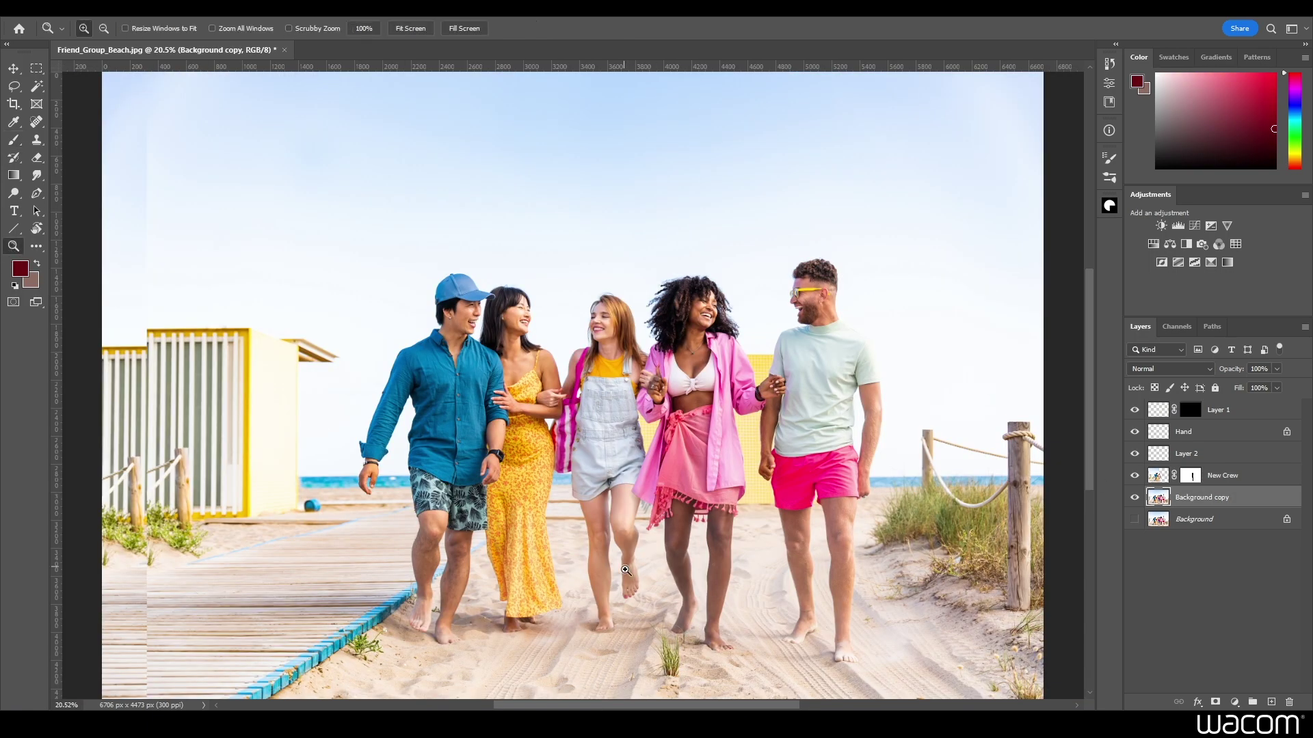
pyautogui.click(735, 618)
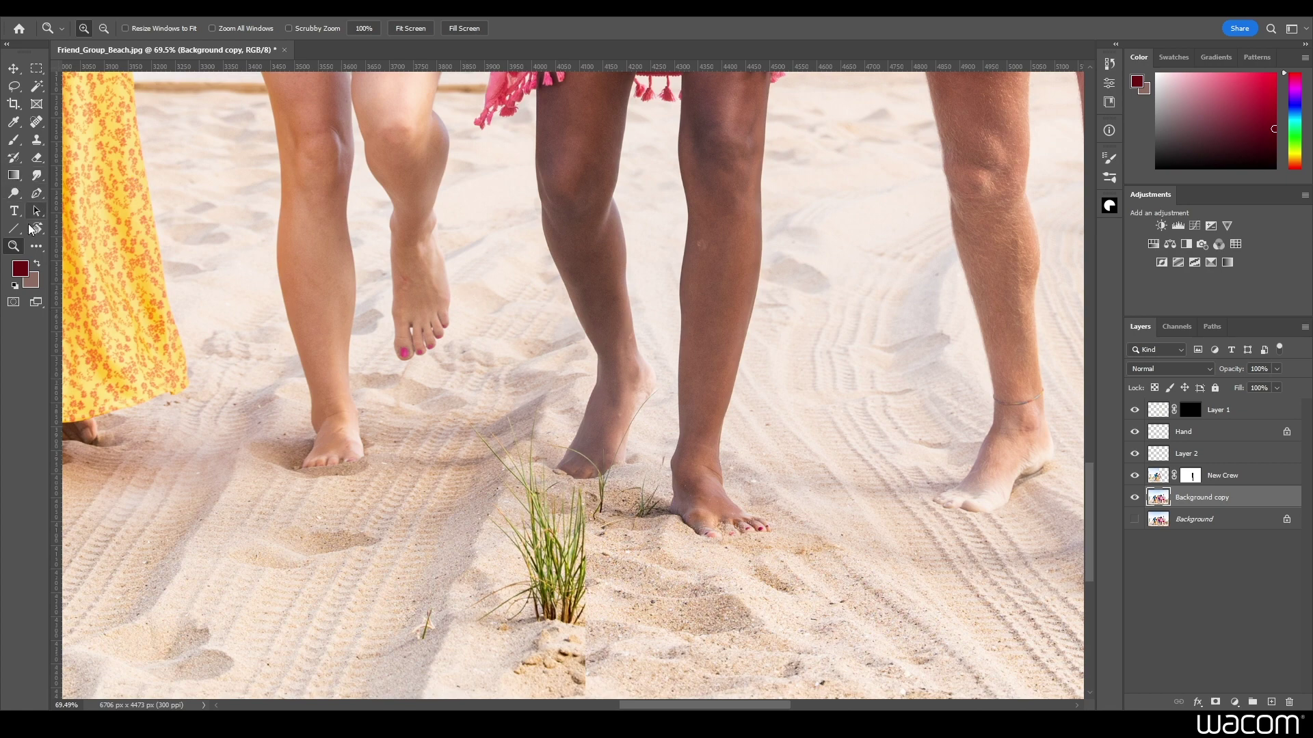
pyautogui.click(37, 157)
pyautogui.hotkey('alt', ']')
pyautogui.click(258, 28)
pyautogui.moveTo(259, 43); pyautogui.dragTo(312, 44)
pyautogui.moveTo(582, 641)
pyautogui.mouseDown()
pyautogui.moveTo(609, 650)
pyautogui.moveTo(607, 571)
pyautogui.moveTo(595, 632)
pyautogui.mouseUp()
# Step: Trim the cut-off right side of the grass tuft on New Crew with a smaller eraser
pyautogui.press('[')
pyautogui.press('[')
pyautogui.press('[')
pyautogui.moveTo(591, 484)
pyautogui.mouseDown()
pyautogui.moveTo(578, 514)
pyautogui.moveTo(556, 492)
pyautogui.moveTo(582, 537)
pyautogui.moveTo(573, 636)
pyautogui.mouseUp()
pyautogui.press('[')
pyautogui.press('[')
pyautogui.press('[')
pyautogui.press('[')
pyautogui.press('[')
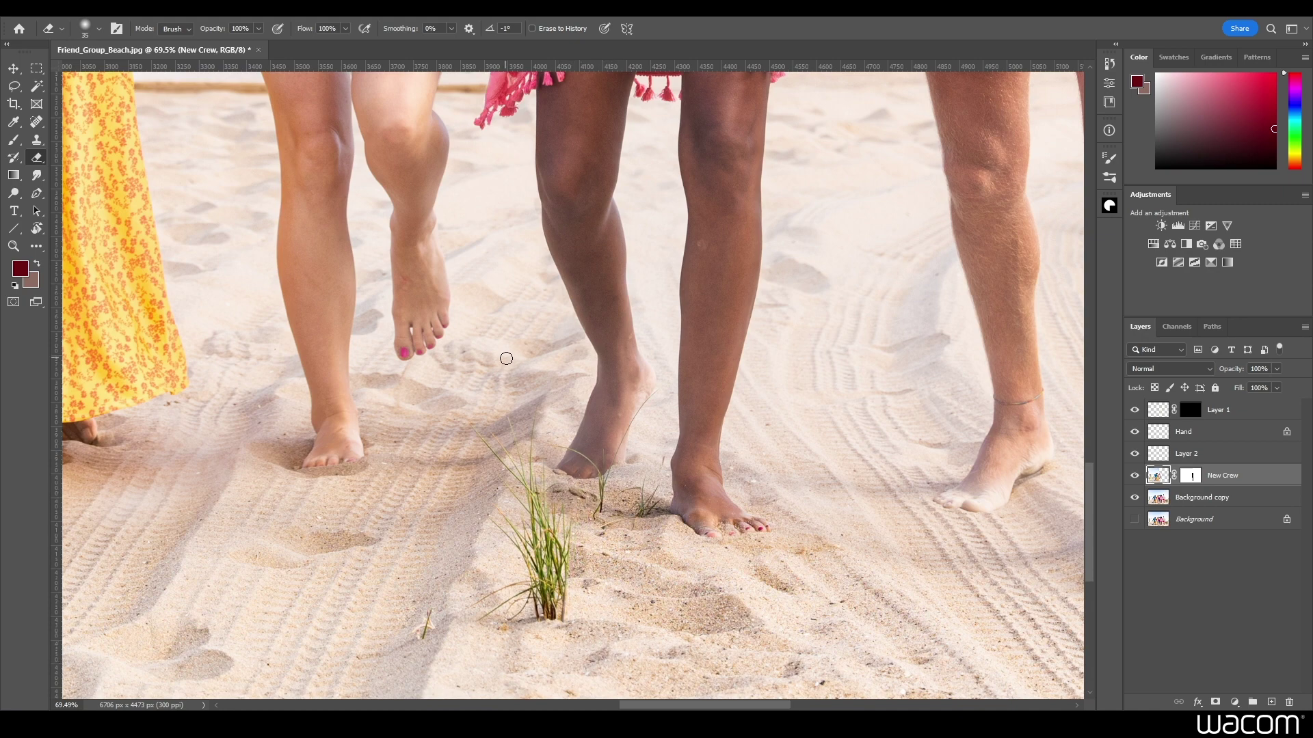
pyautogui.hotkey('ctrl', '0')
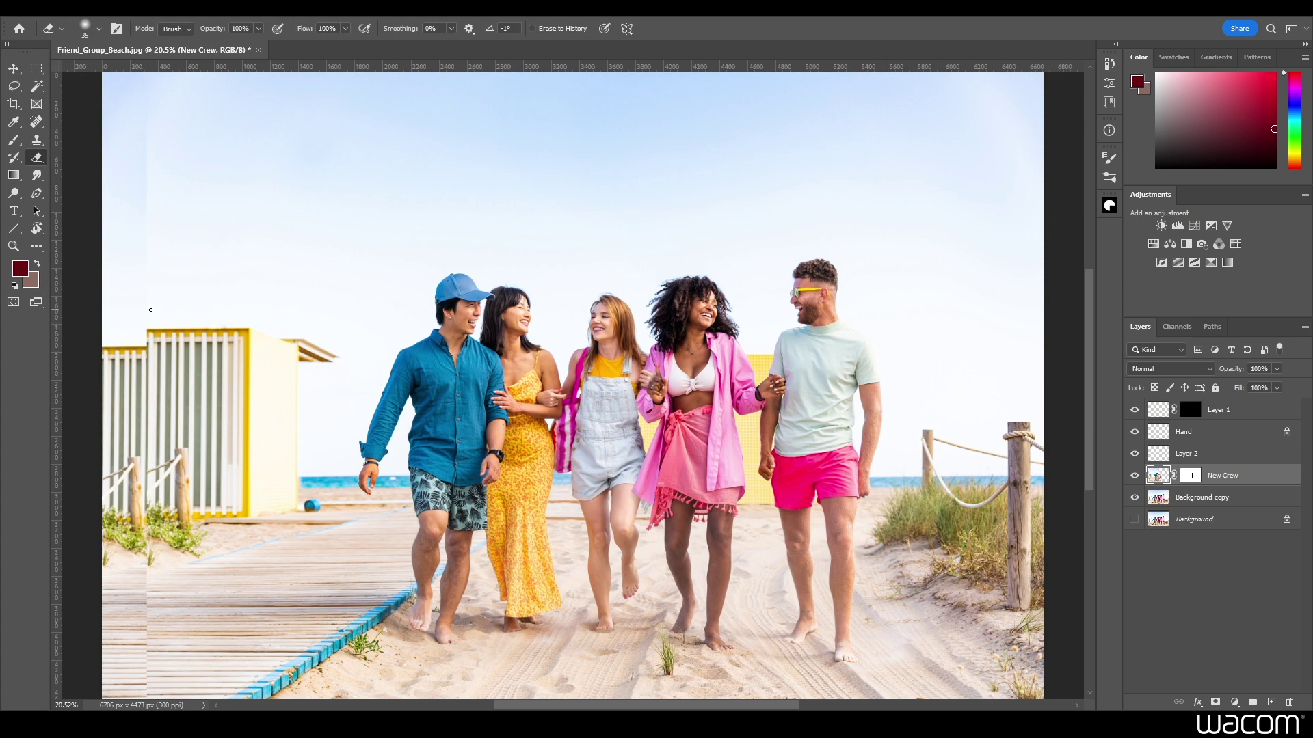
# Step: Crop off the mismatched strip along the photo's left edge
pyautogui.hotkey('ctrl', '-')
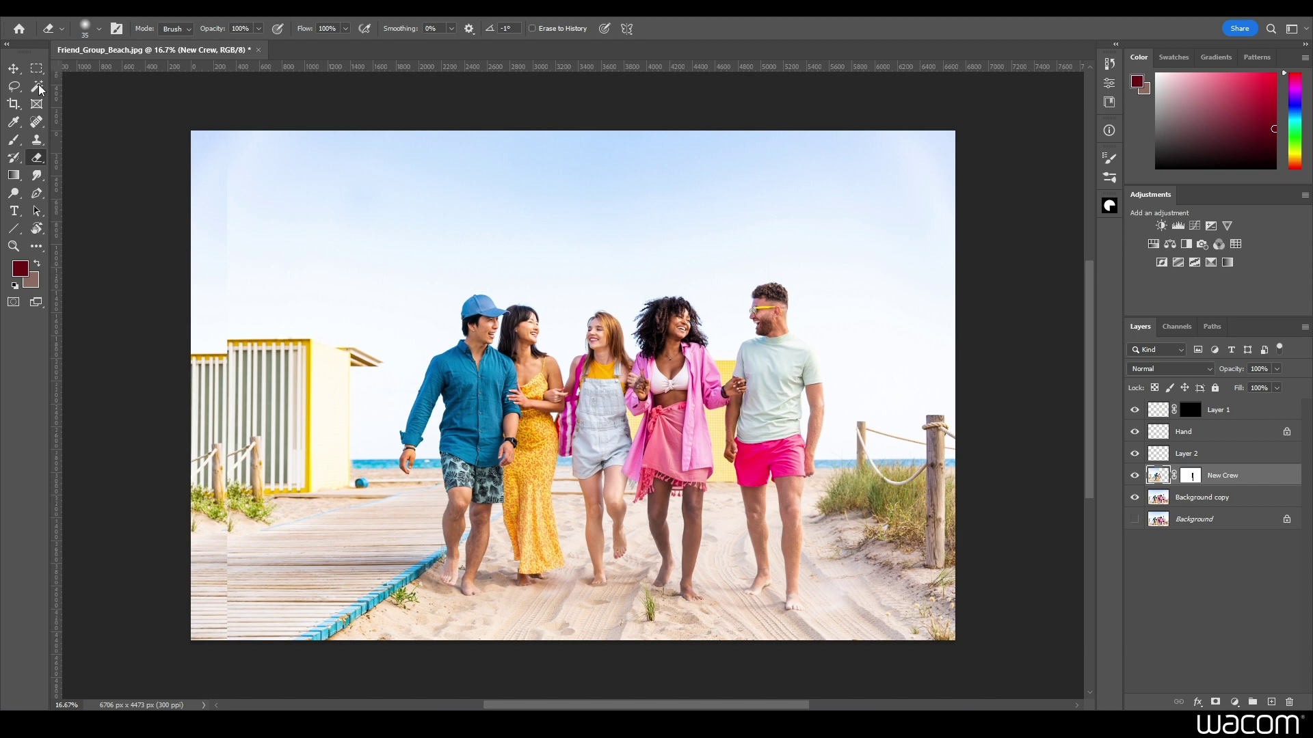
pyautogui.click(15, 107)
pyautogui.moveTo(988, 96); pyautogui.dragTo(228, 677)
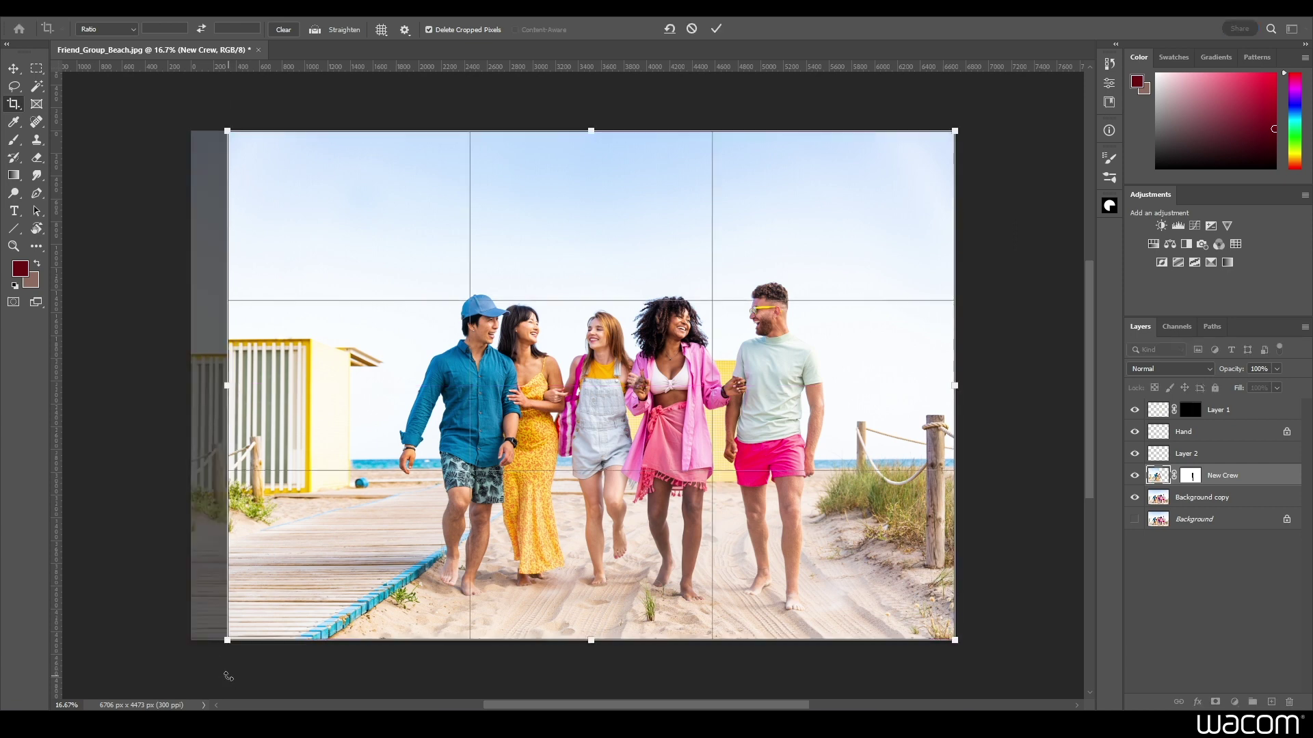
pyautogui.press('Return')
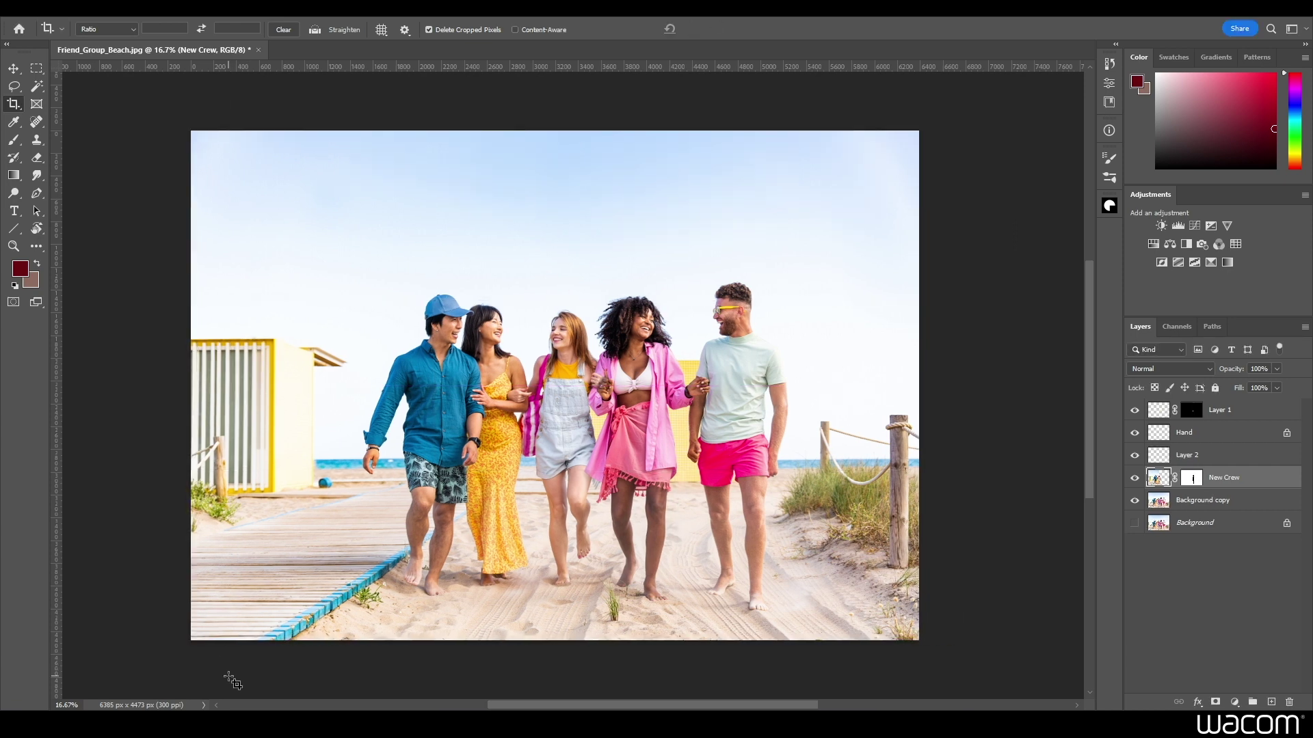
pyautogui.hotkey('ctrl', '0')
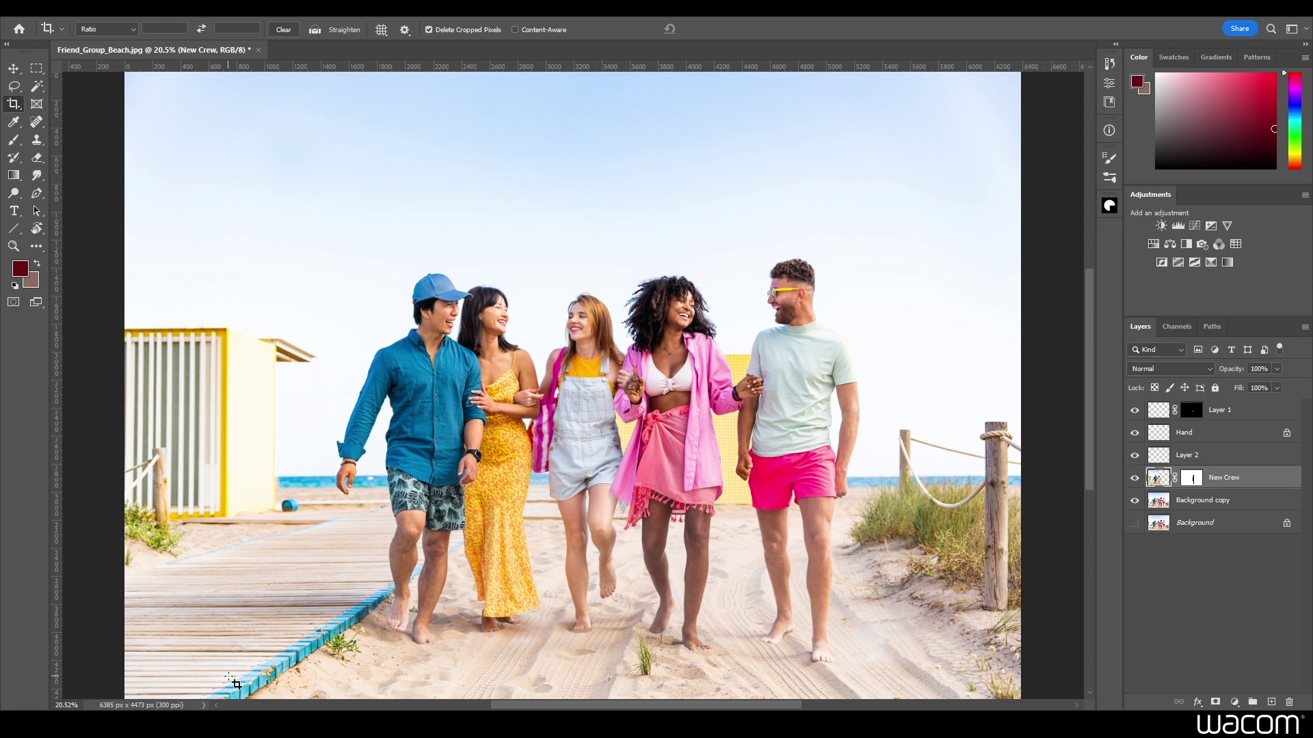